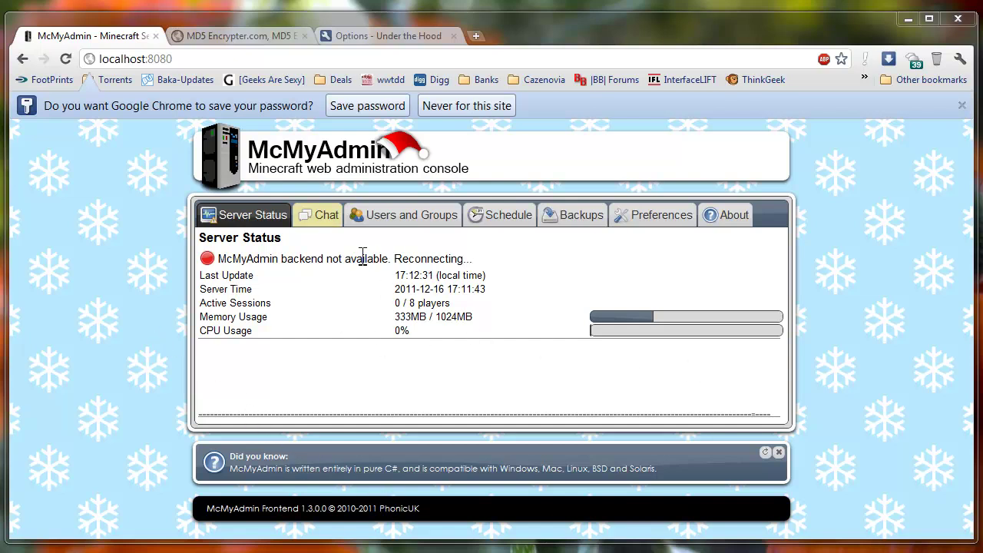
Minimize Chrome to reveal the McMyAdmin-Latest folder with the McMyAdmin config file
left_click(908, 17)
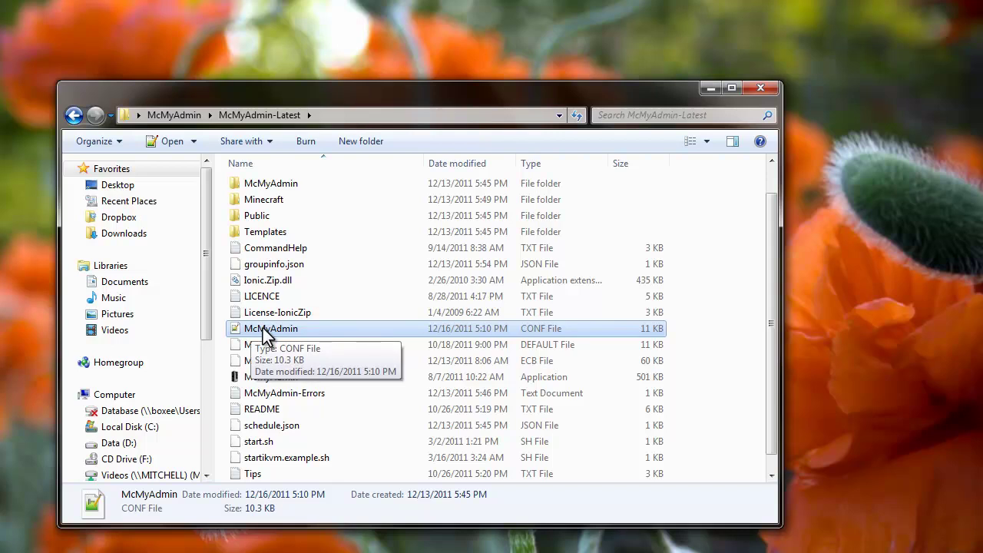
Open McMyAdmin.conf in Notepad++ and locate the login.username and login password settings
double_click(316, 329)
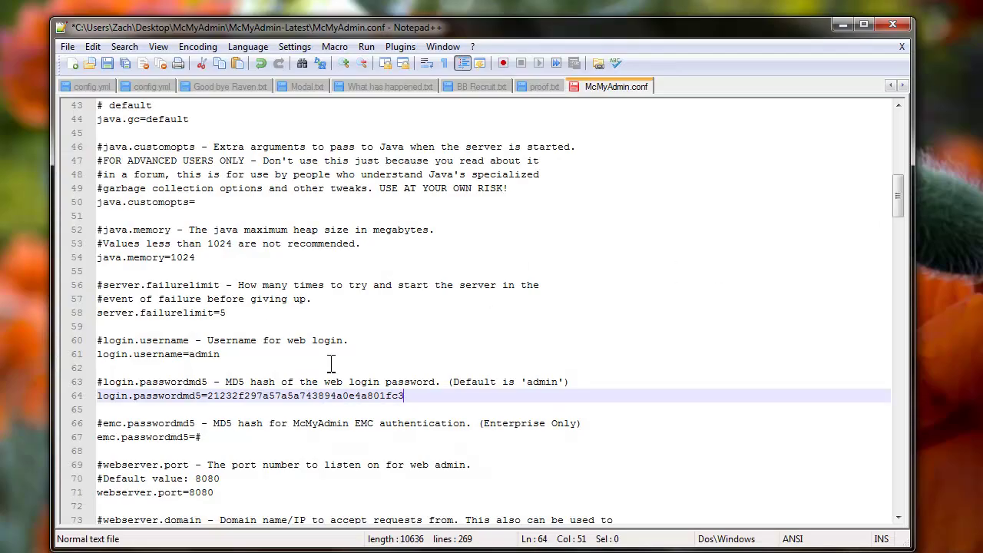
left_click_drag(104, 340, 189, 340)
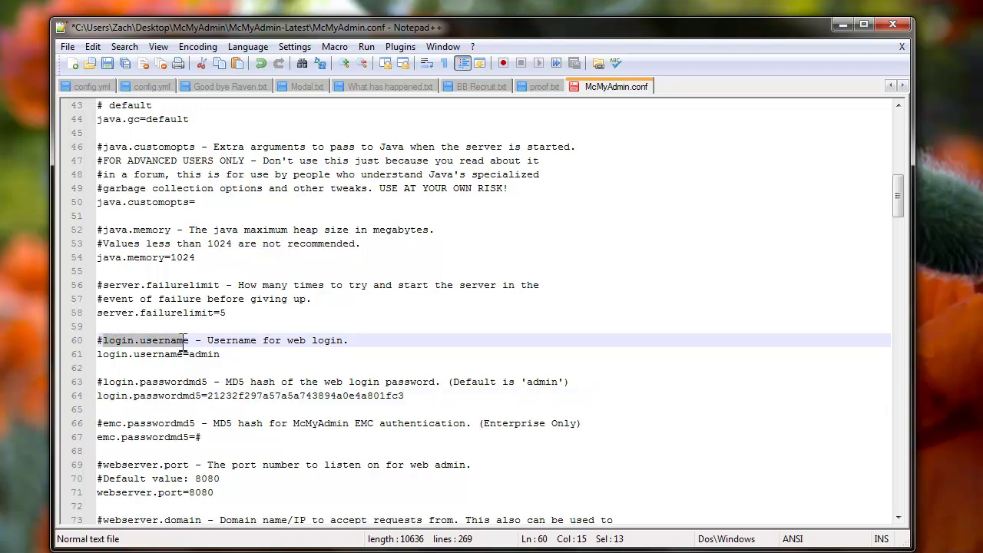
left_click_drag(103, 381, 220, 355)
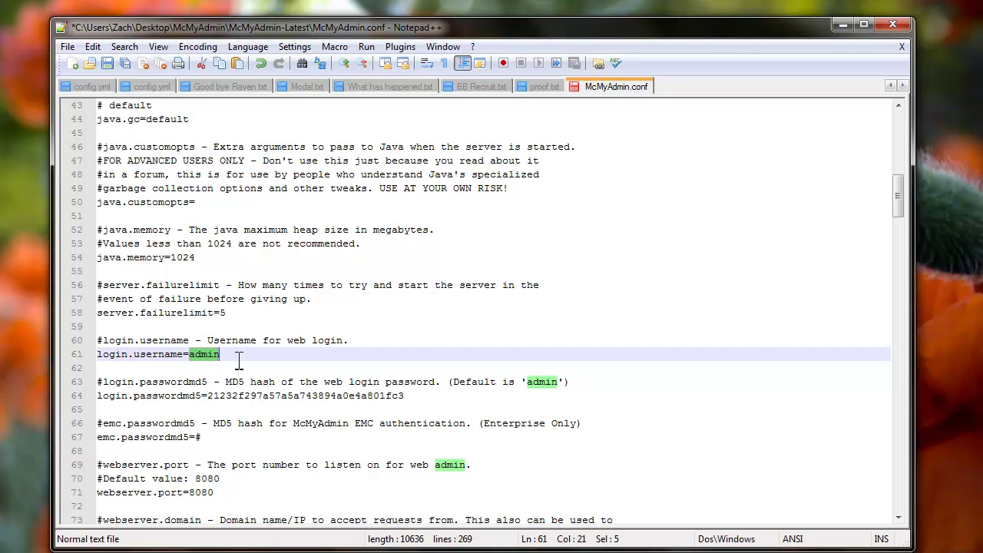
left_click(238, 354)
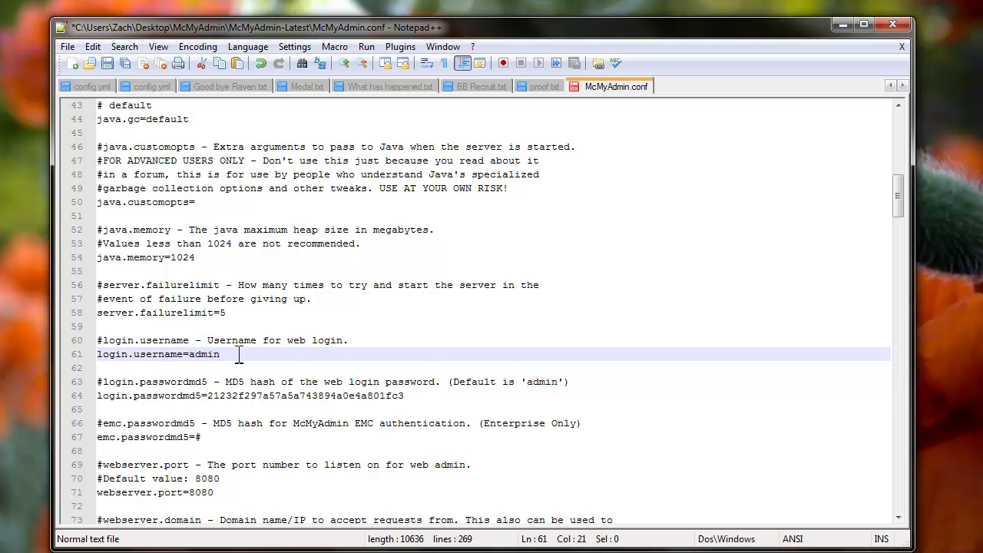
Select the existing login password hash on line 64, then return to Chrome
double_click(541, 382)
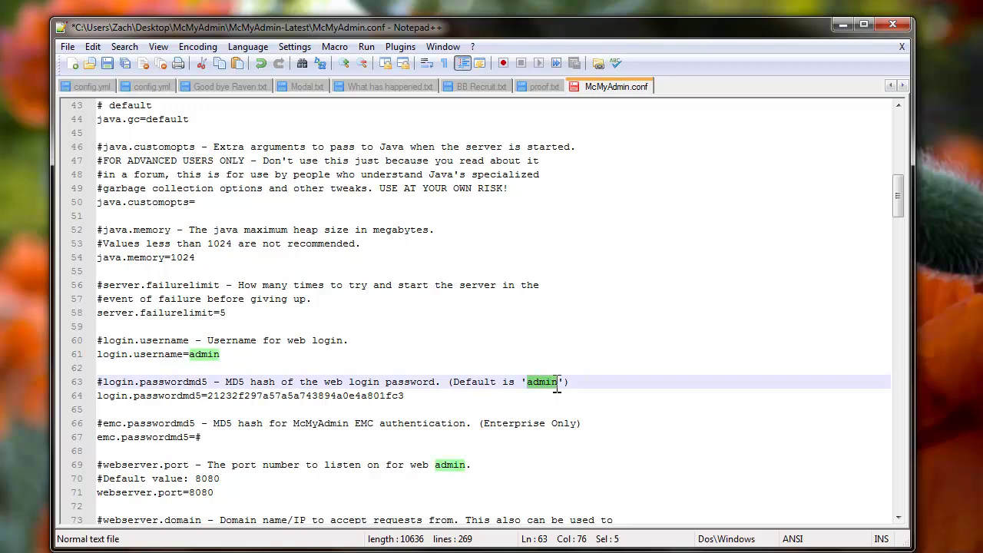
left_click(250, 396)
left_click_drag(207, 397, 407, 402)
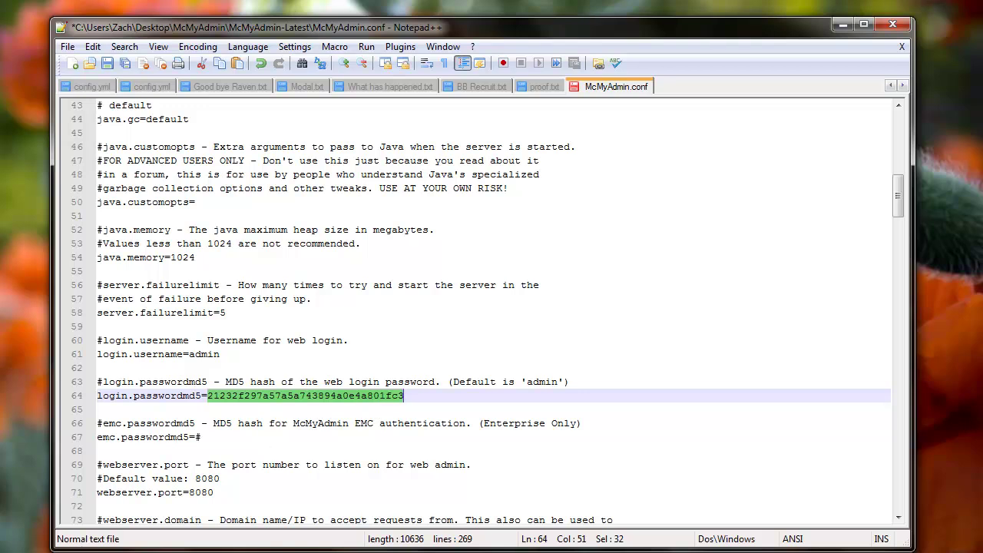
key("alt+Tab")
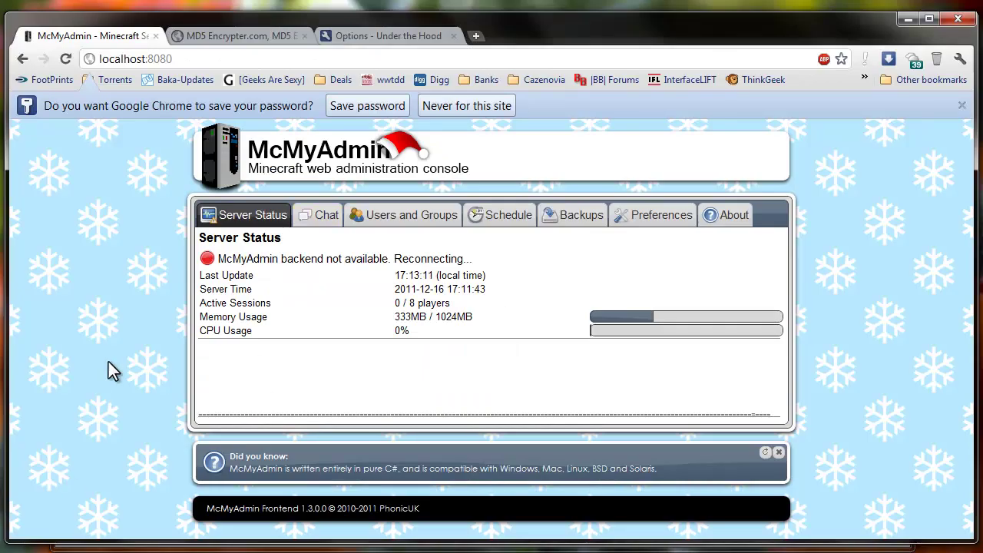
Generate the MD5 hash of the new password on MD5Encrypter.com and select it for copying
left_click(204, 36)
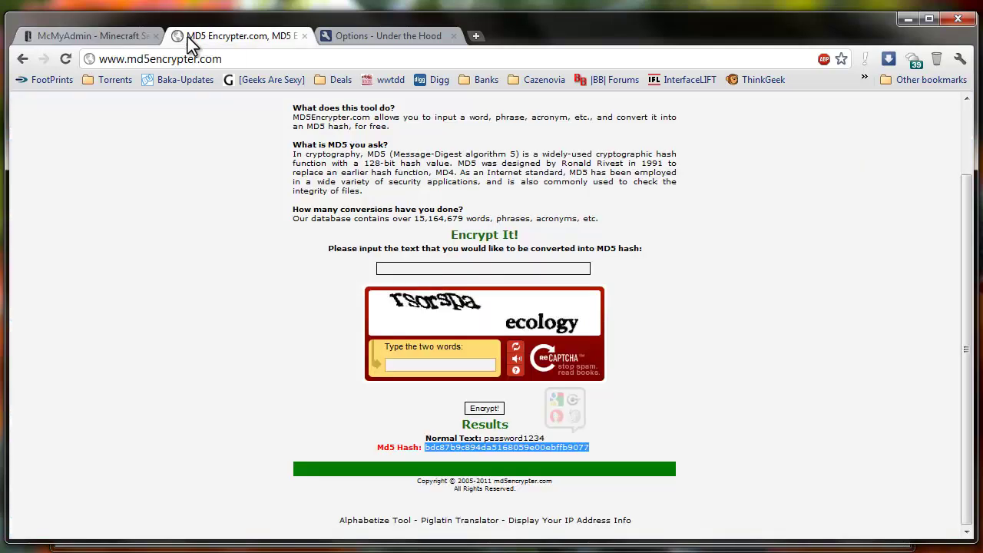
scroll(381, 208, "up", 2)
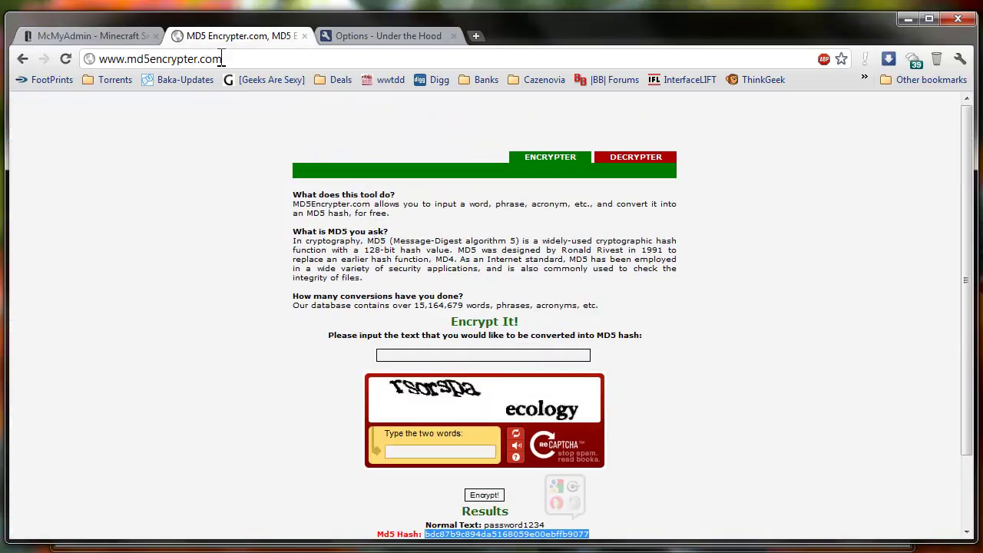
scroll(377, 286, "down", 2)
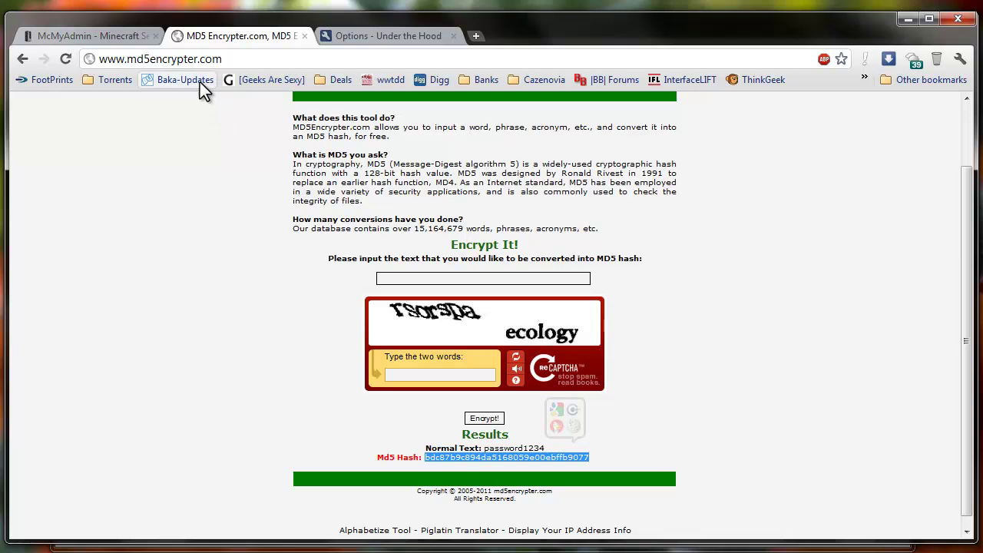
left_click(392, 277)
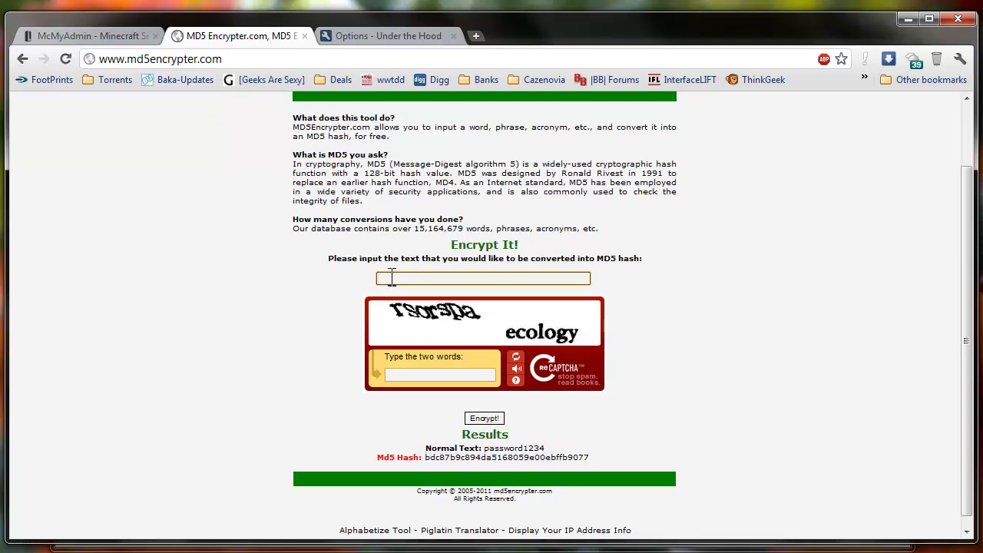
type("password1234")
left_click_drag(428, 459, 589, 460)
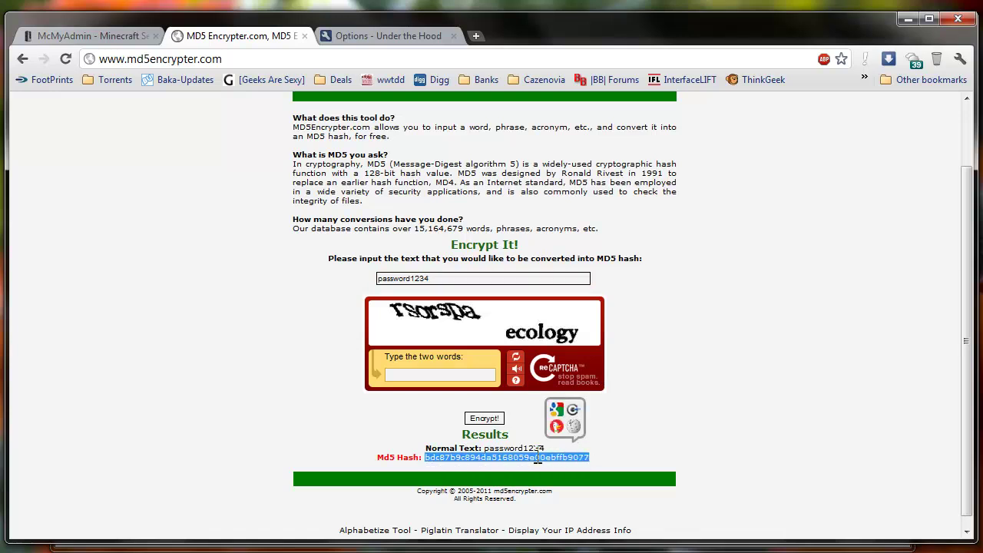
right_click(537, 458)
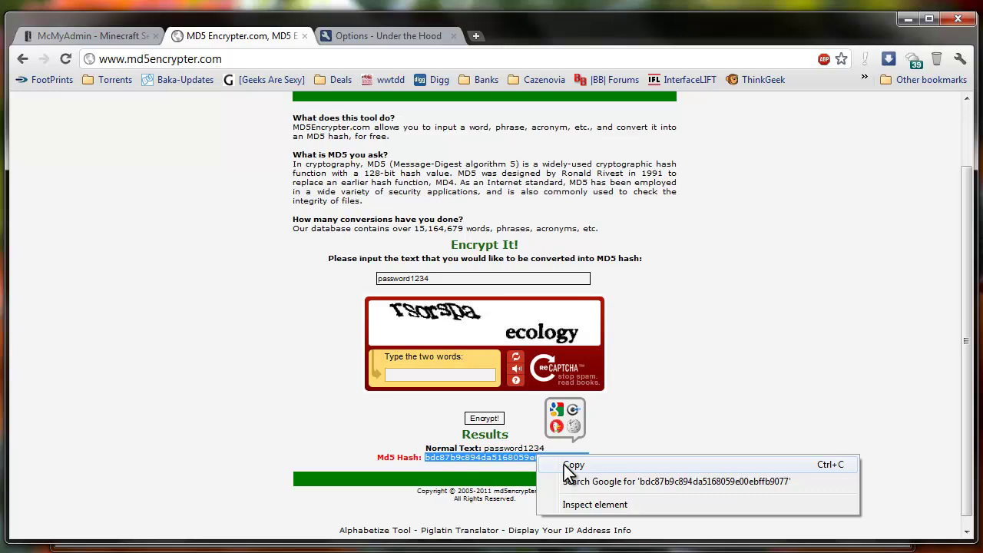
Replace the old password hash in McMyAdmin.conf with the copied MD5 hash and save the file
left_click(565, 465)
left_click(906, 19)
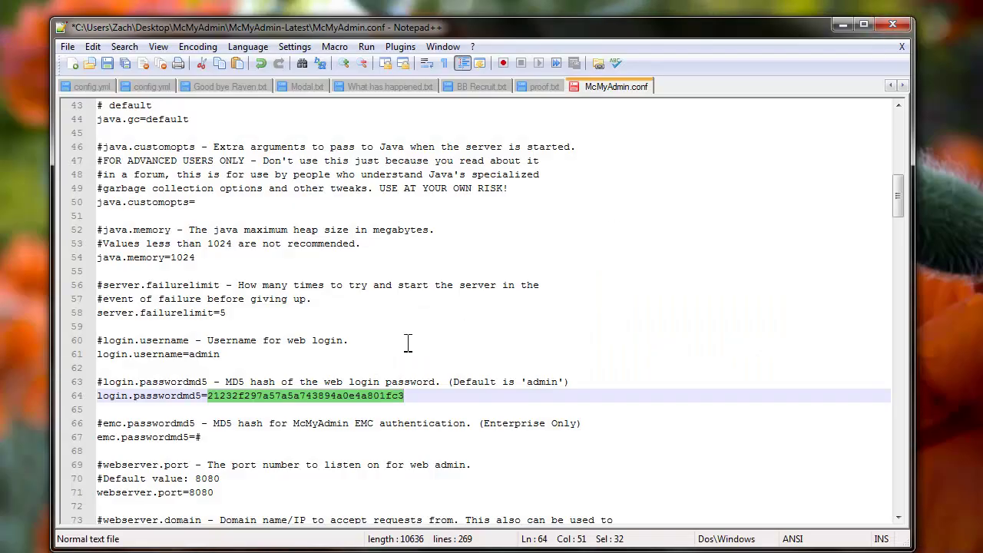
right_click(281, 400)
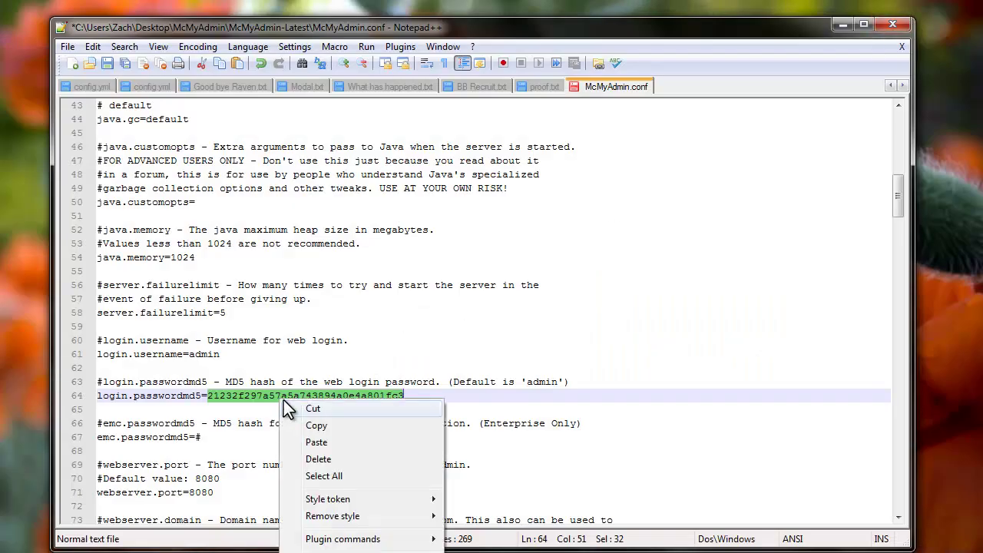
left_click(318, 442)
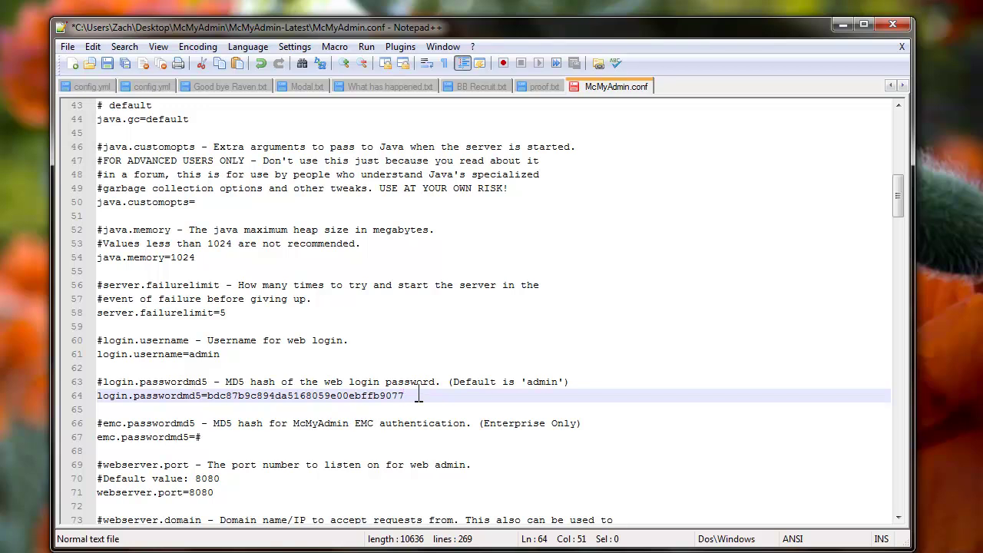
key("ctrl+s")
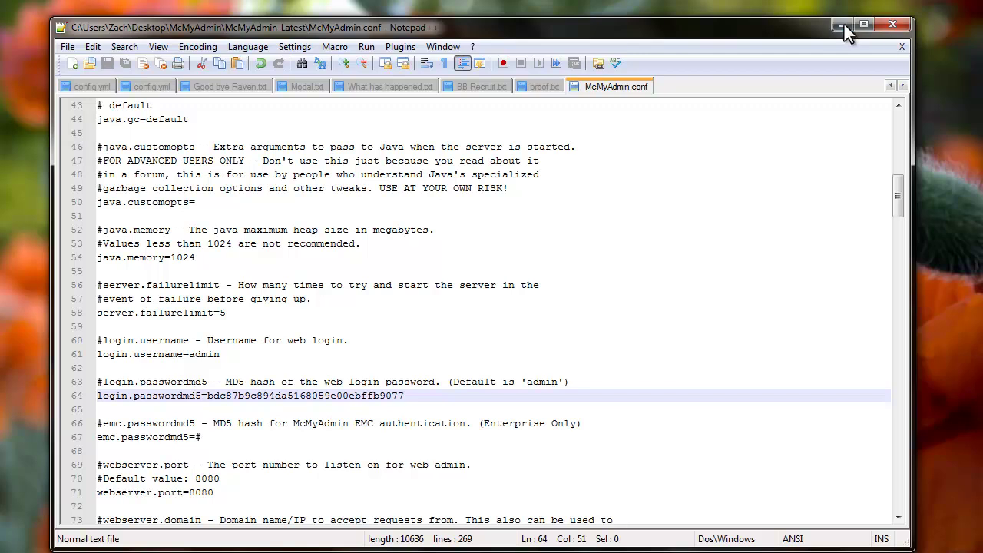
left_click(842, 25)
Relaunch McMyAdmin.exe and confirm the localhost:8080 web console shows the server running
left_click(287, 375)
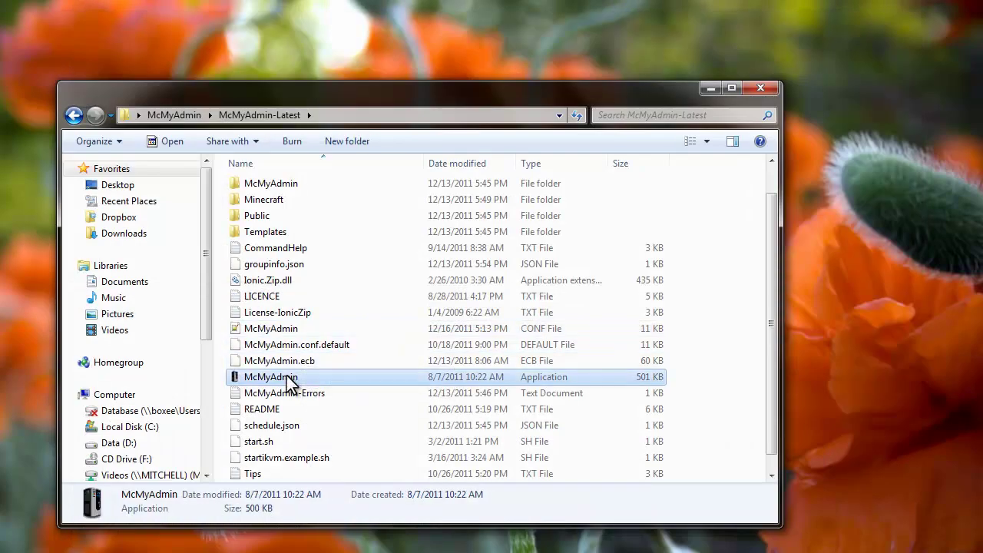
double_click(286, 375)
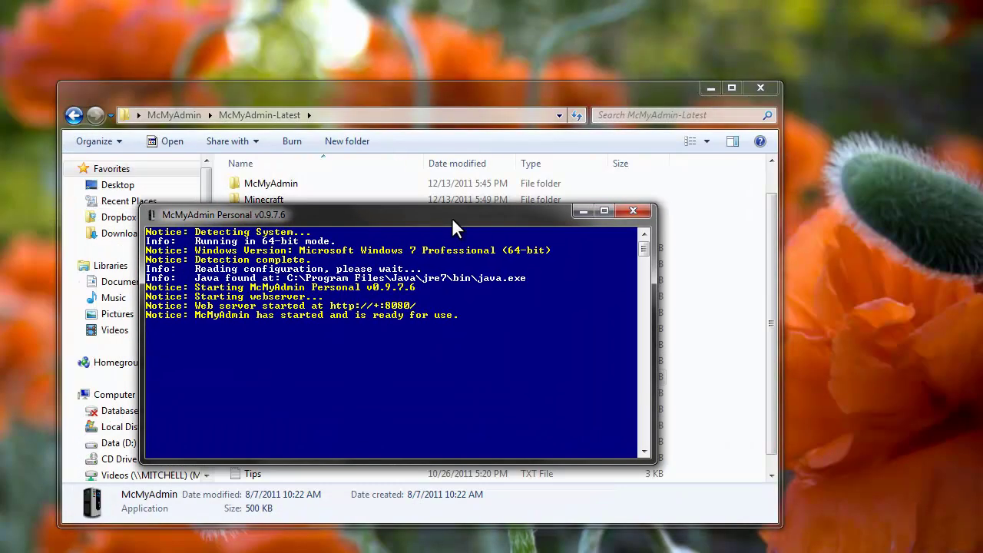
left_click_drag(452, 220, 447, 215)
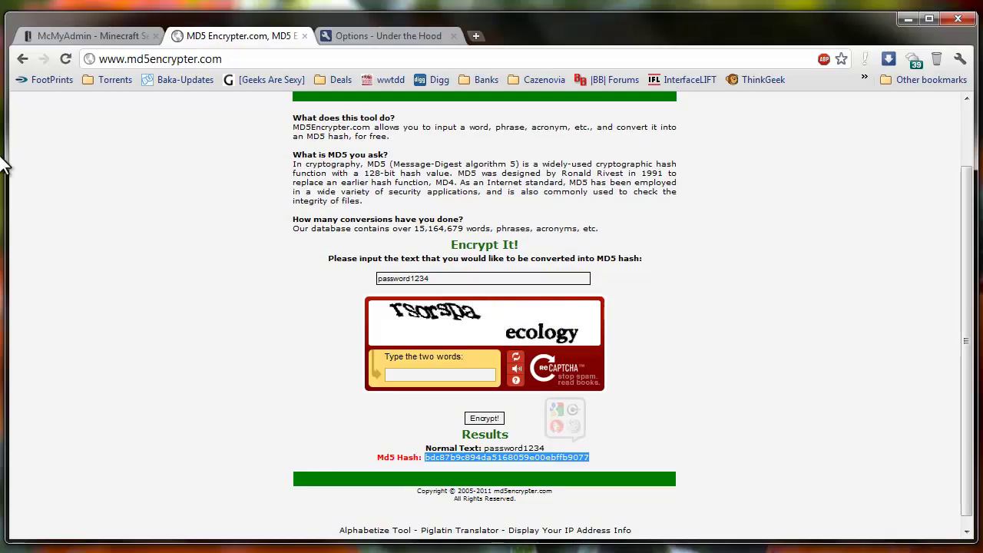
left_click(87, 36)
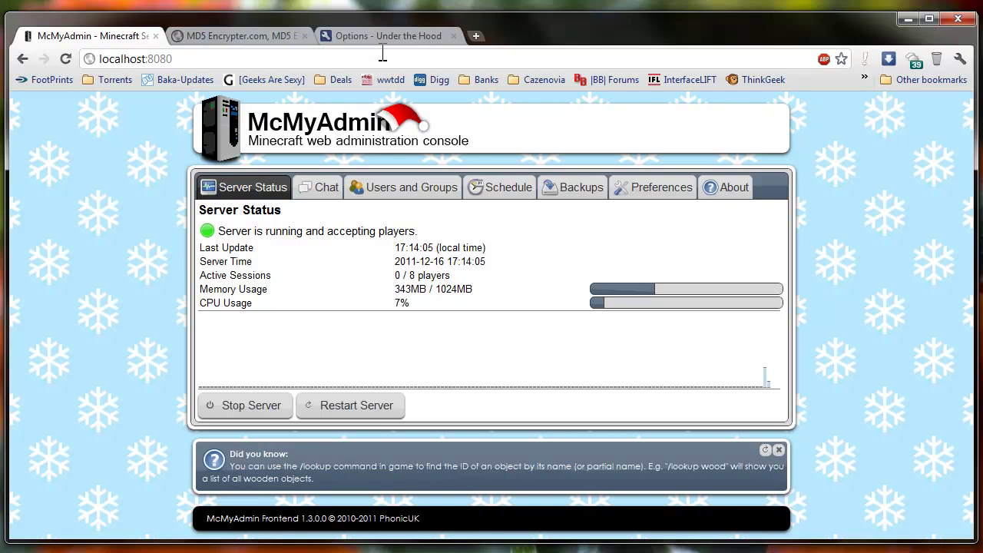
Review Chrome's Clear browsing data options, cancel without clearing, and close the Options tab
left_click(406, 38)
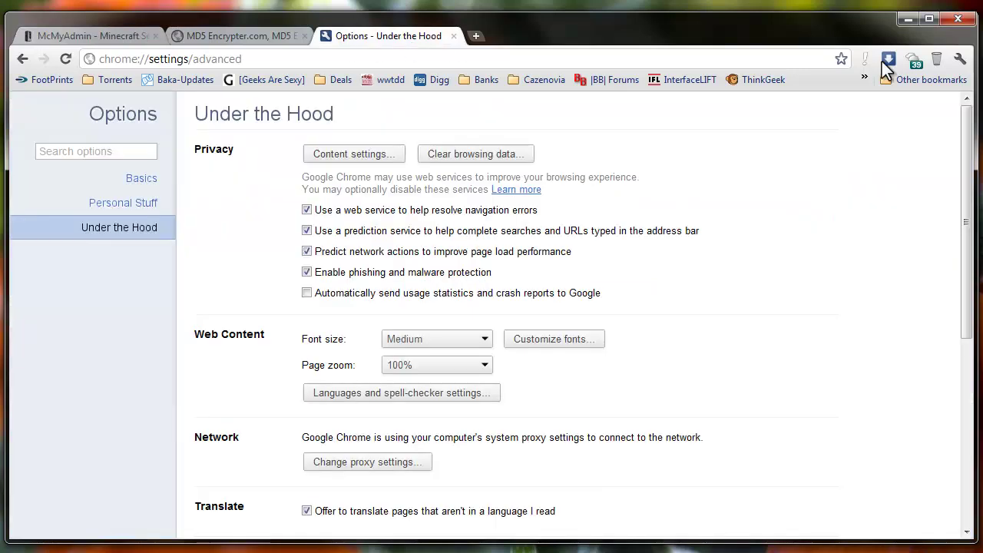
left_click(959, 60)
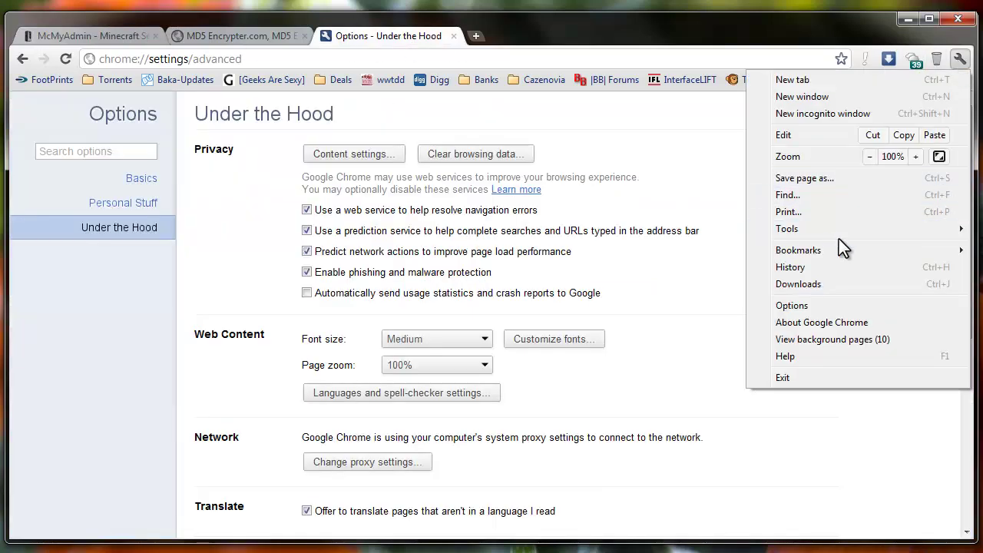
mouse_move(840, 231)
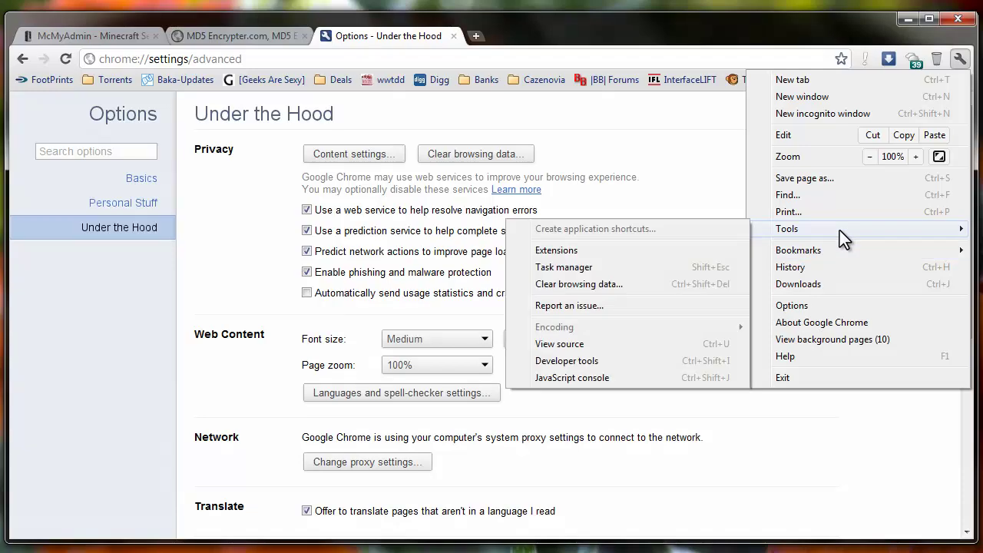
left_click(649, 283)
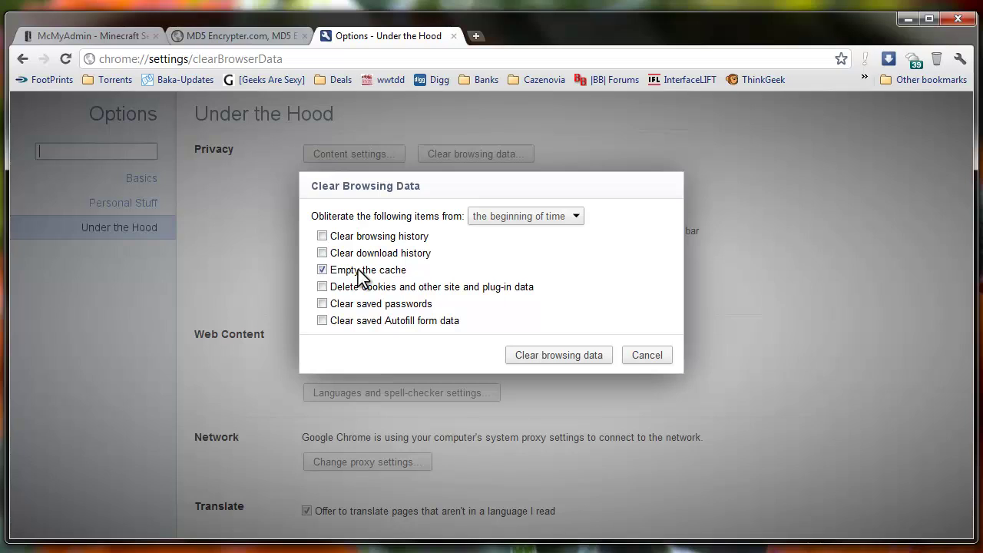
left_click(649, 355)
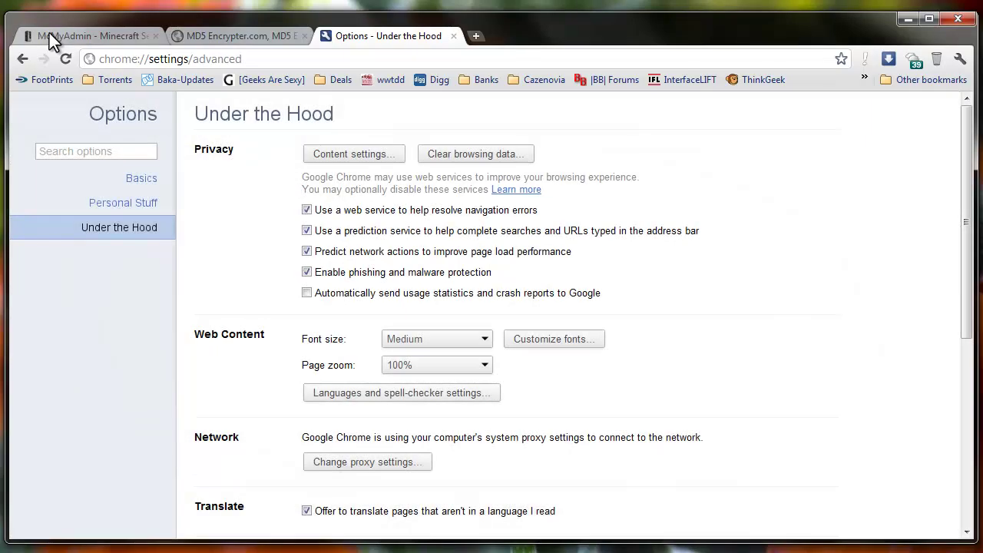
left_click(49, 38)
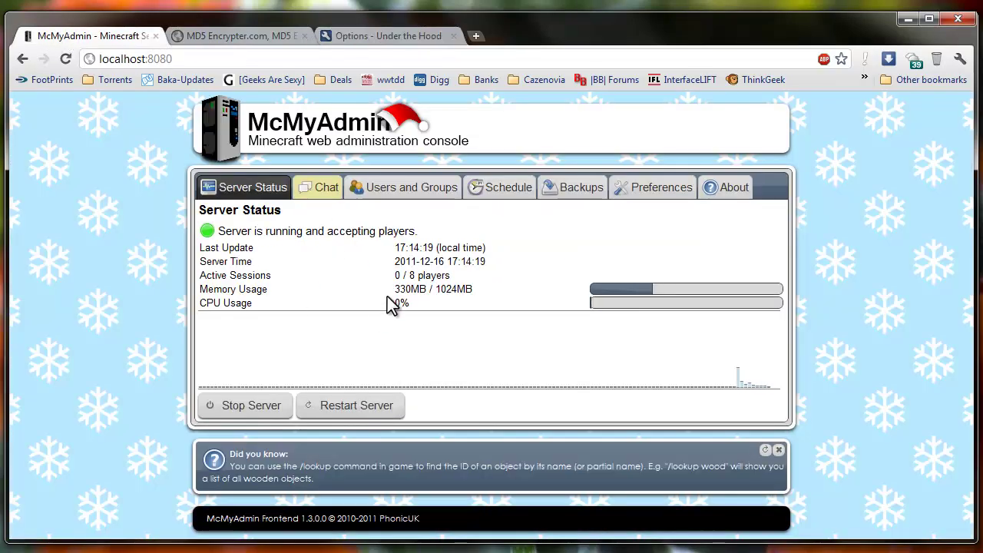
left_click(388, 36)
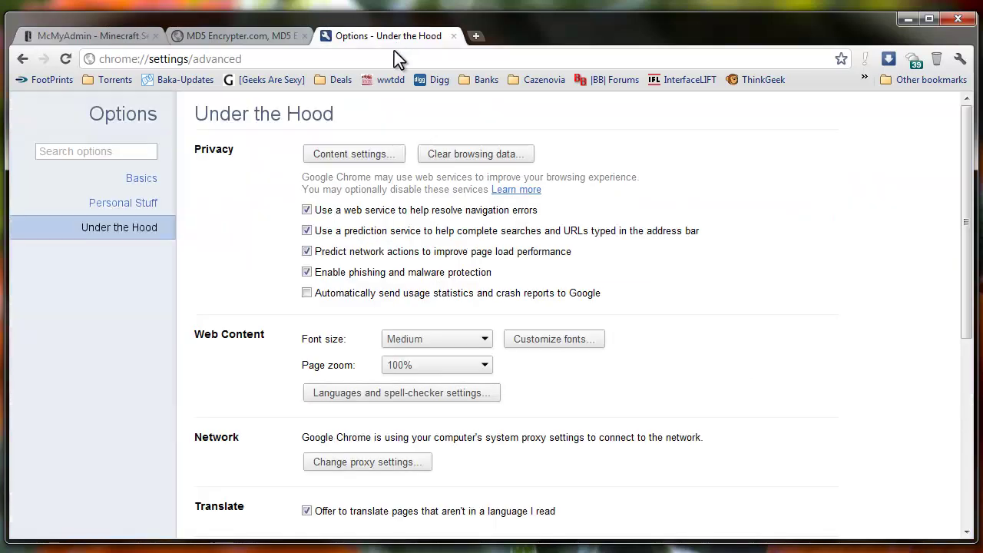
left_click(455, 36)
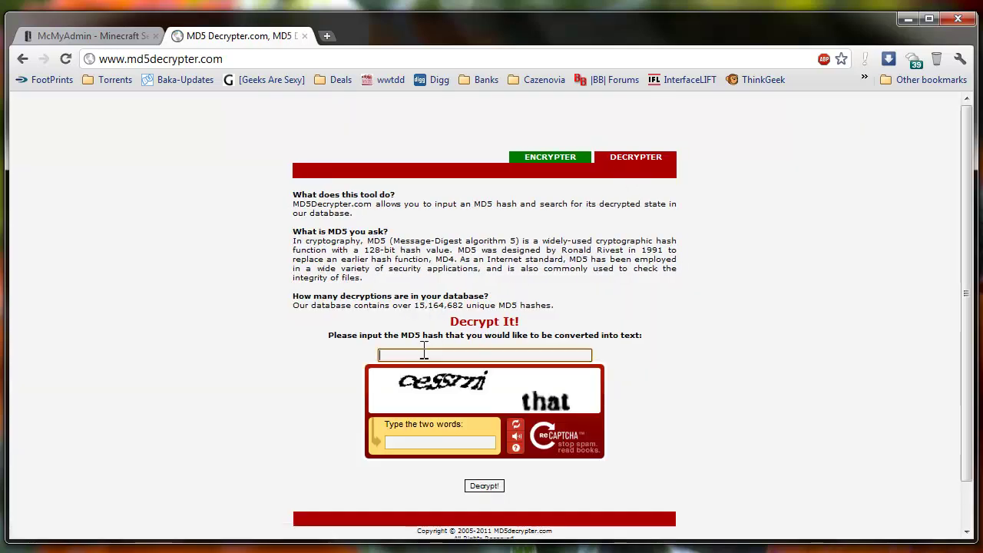
Paste the new MD5 hash into MD5Decrypter.com, answer the captcha, and submit it for decryption
right_click(423, 352)
left_click(459, 433)
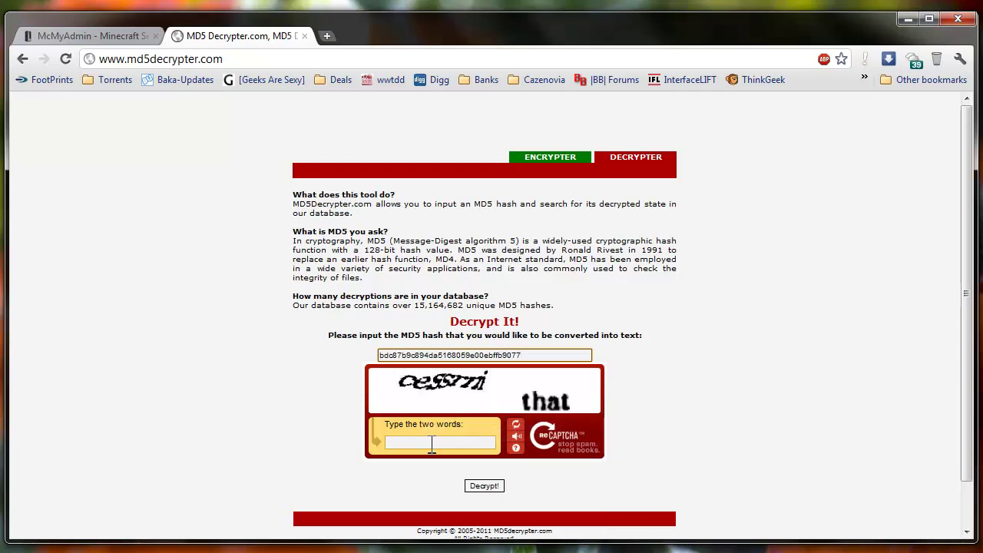
left_click(434, 443)
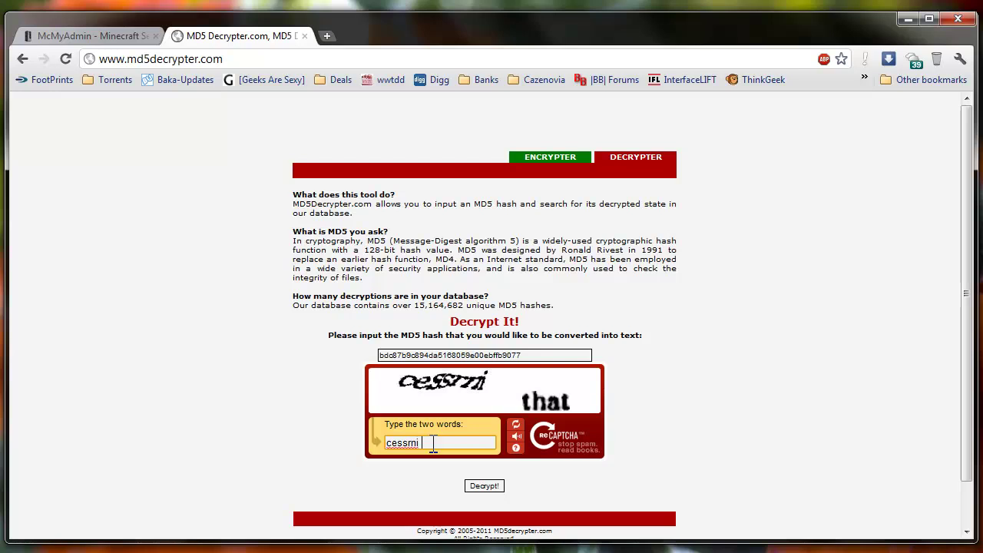
left_click(489, 486)
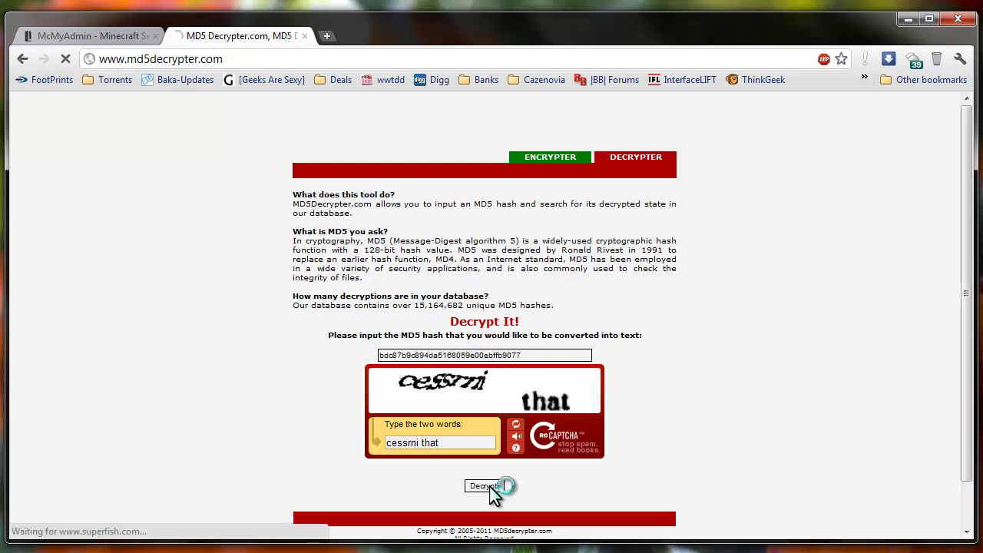
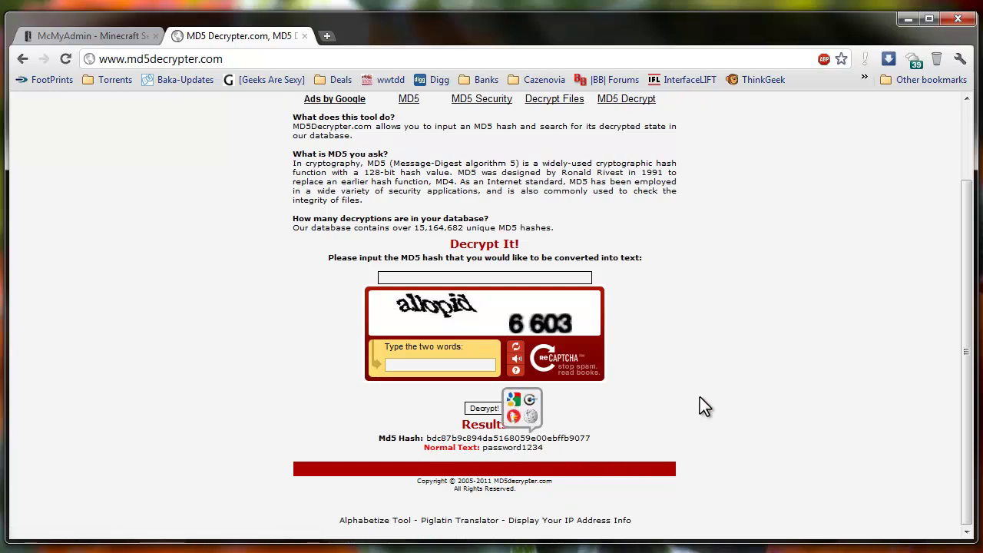
Switch to McMyAdmin's Backups page and highlight the 'Backups stored: 0 of 7' count
left_click(117, 38)
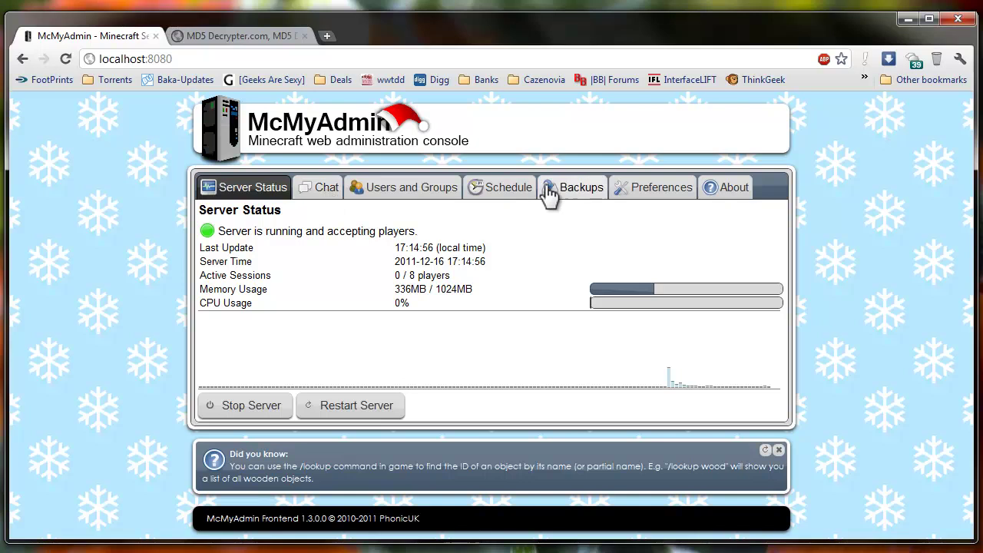
left_click(569, 193)
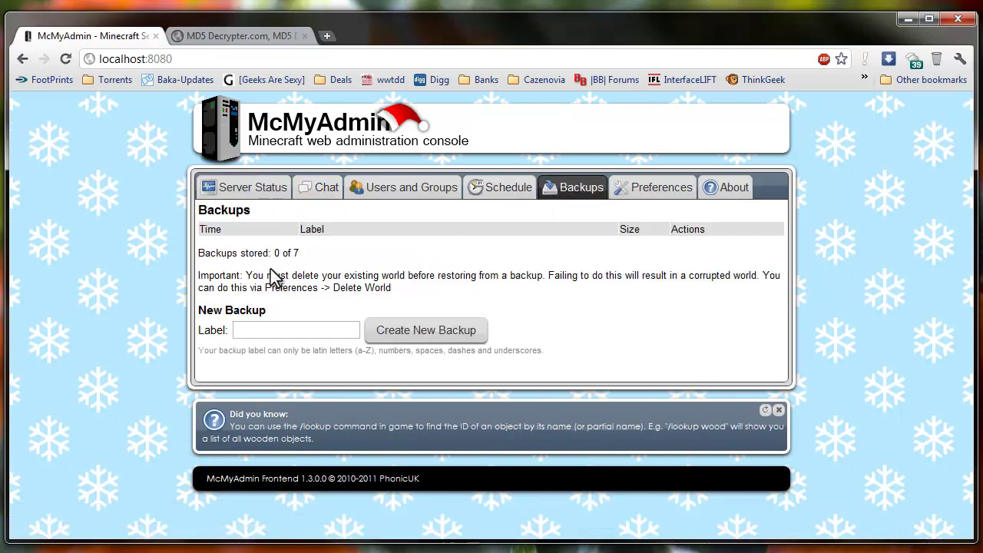
left_click_drag(301, 252, 273, 253)
left_click(325, 255)
Close the running McMyAdmin server console and open McMyAdmin.conf from the McMyAdmin-Latest folder
left_click(907, 18)
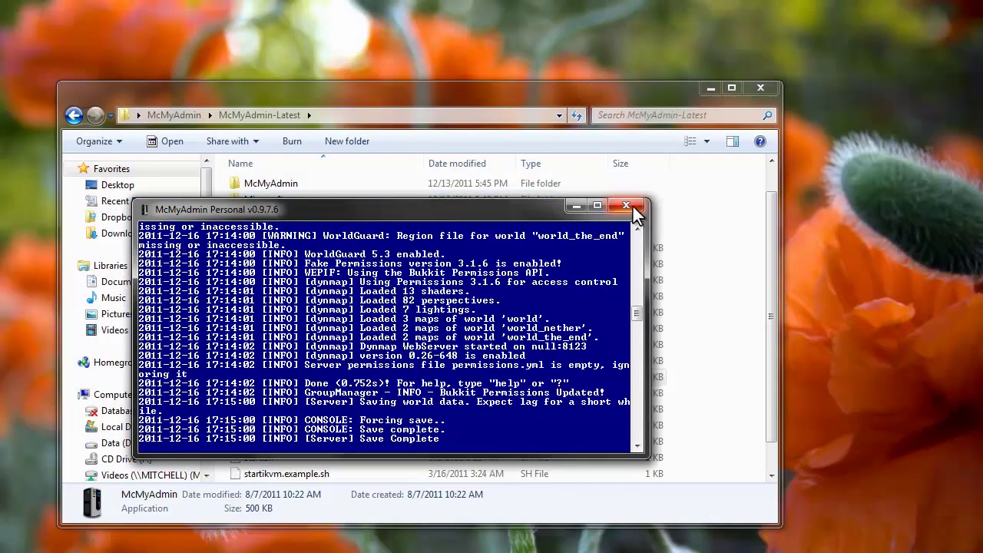
left_click(633, 209)
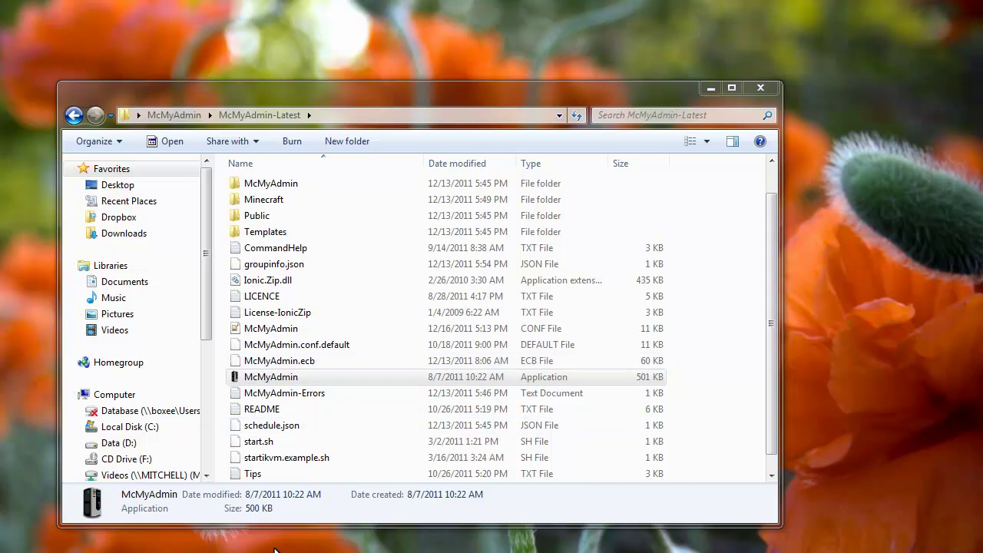
left_click_drag(773, 340, 776, 291)
double_click(261, 358)
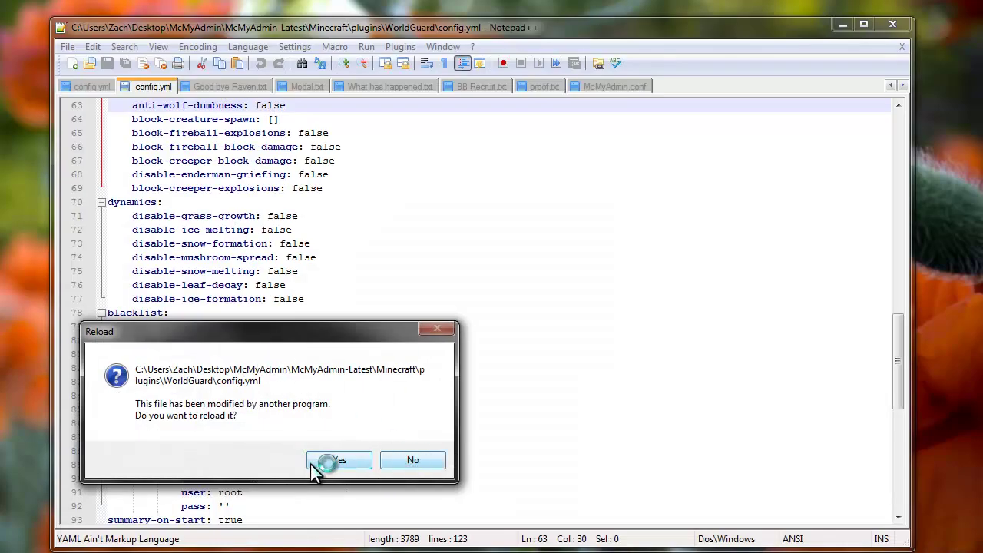
Dismiss the config.yml reload prompt and search McMyAdmin.conf for 'backup'
left_click(414, 460)
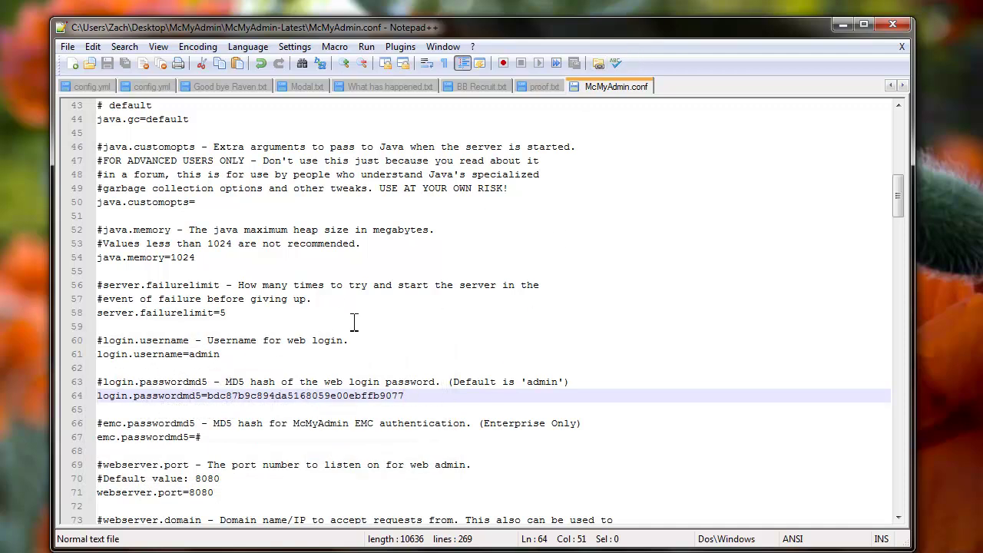
left_click(478, 301)
key("ctrl+f")
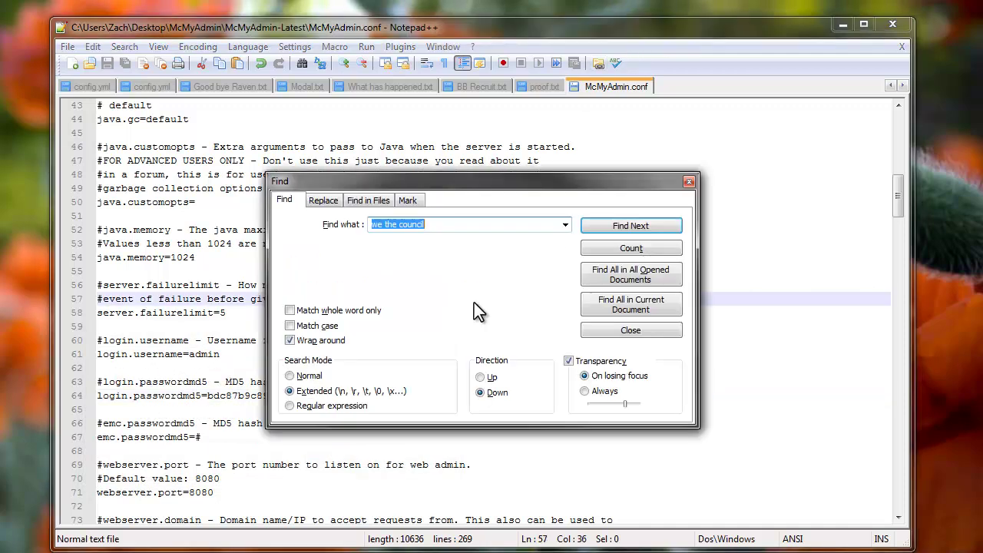
type("backup")
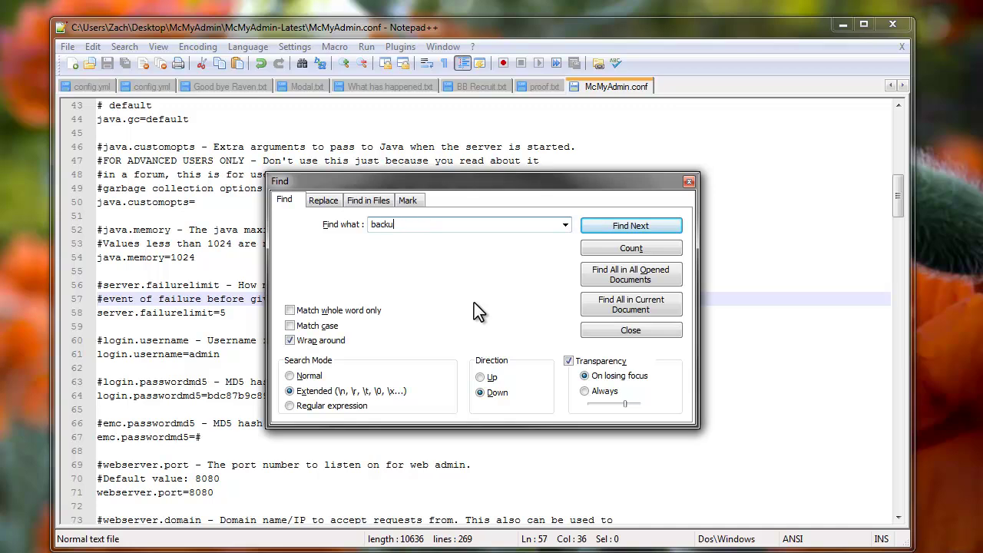
key("Return")
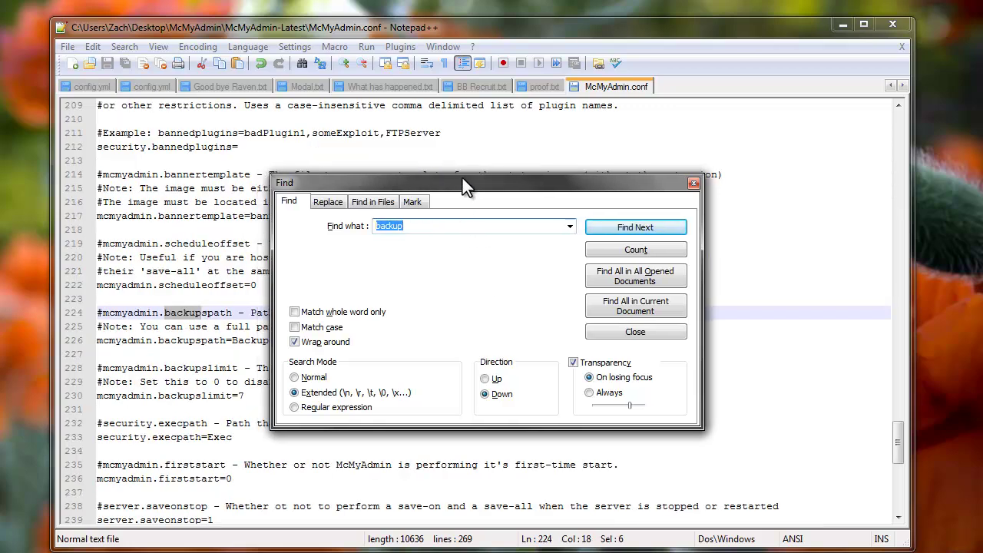
left_click_drag(462, 182, 663, 200)
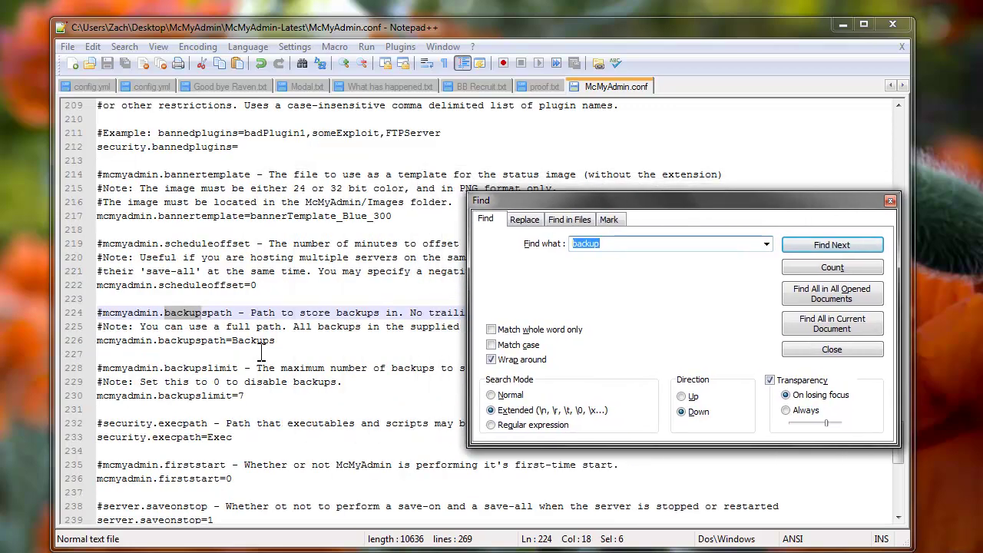
Change mcmyadmin.backupslimit from 7 to 31 and save the configuration file
double_click(239, 396)
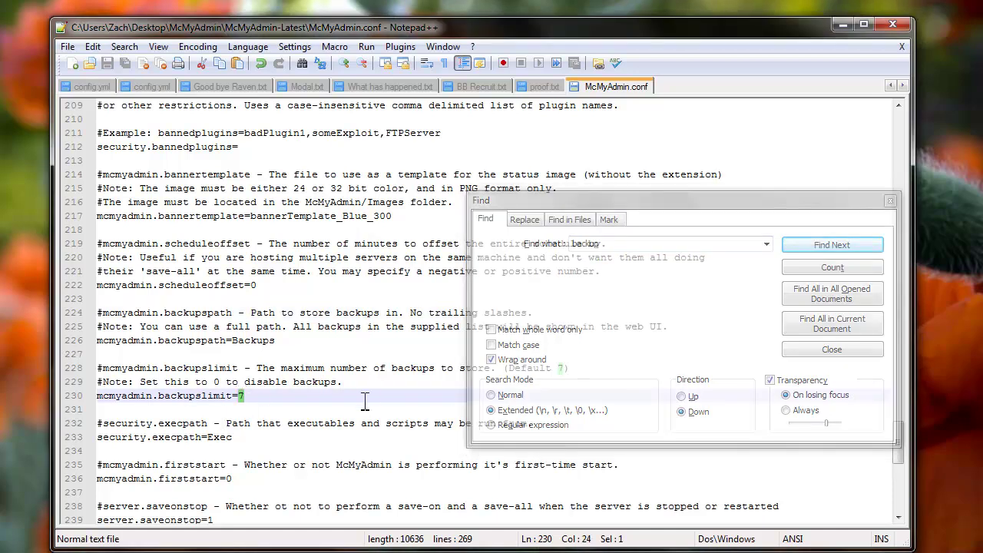
type("31")
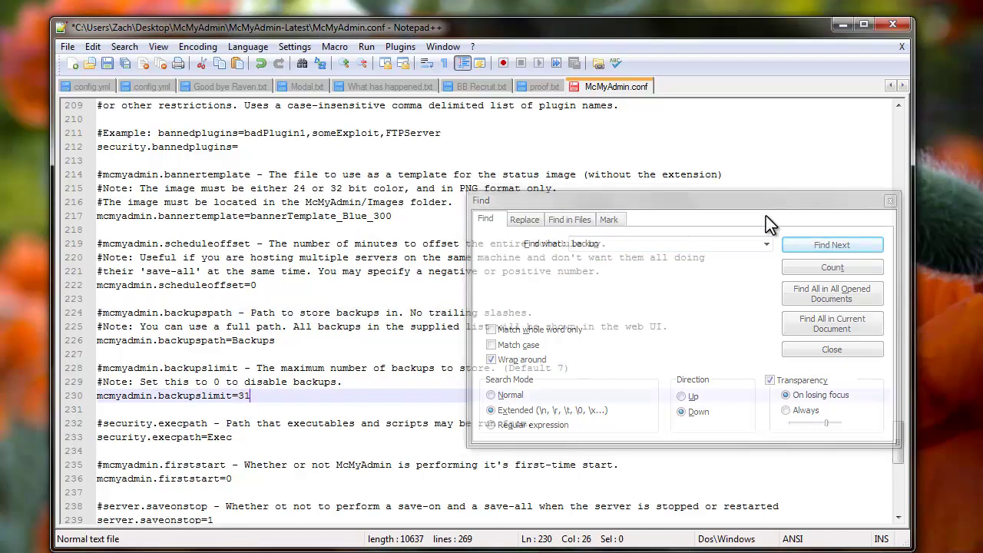
left_click(890, 201)
left_click(327, 405)
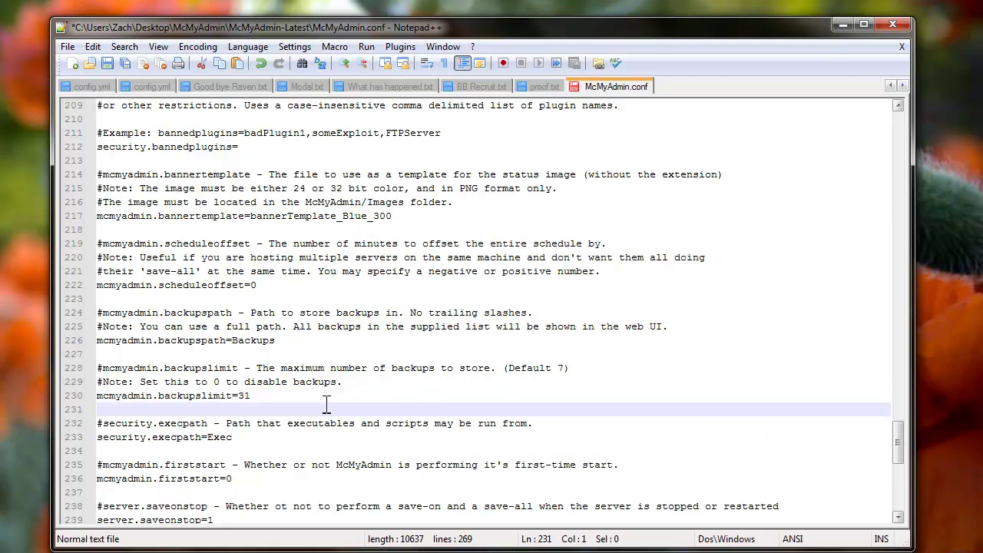
key("ctrl+s")
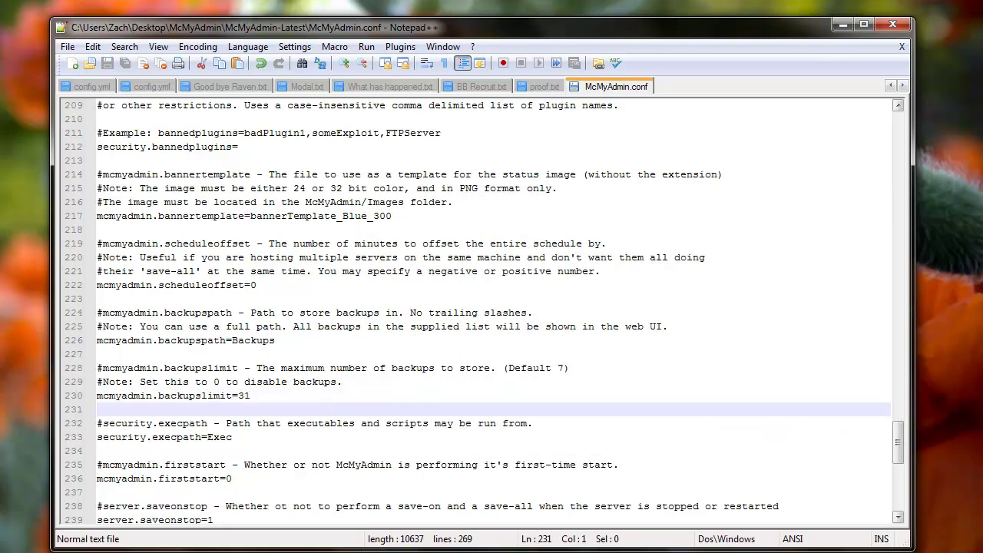
Relaunch the McMyAdmin server application from Explorer and move its console window into view
key("alt+Tab")
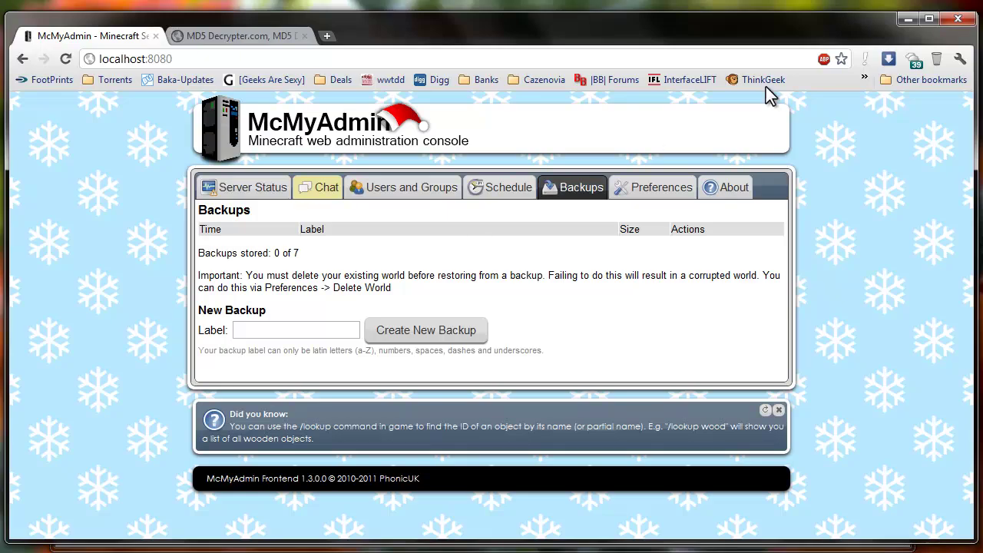
left_click(908, 19)
left_click(843, 32)
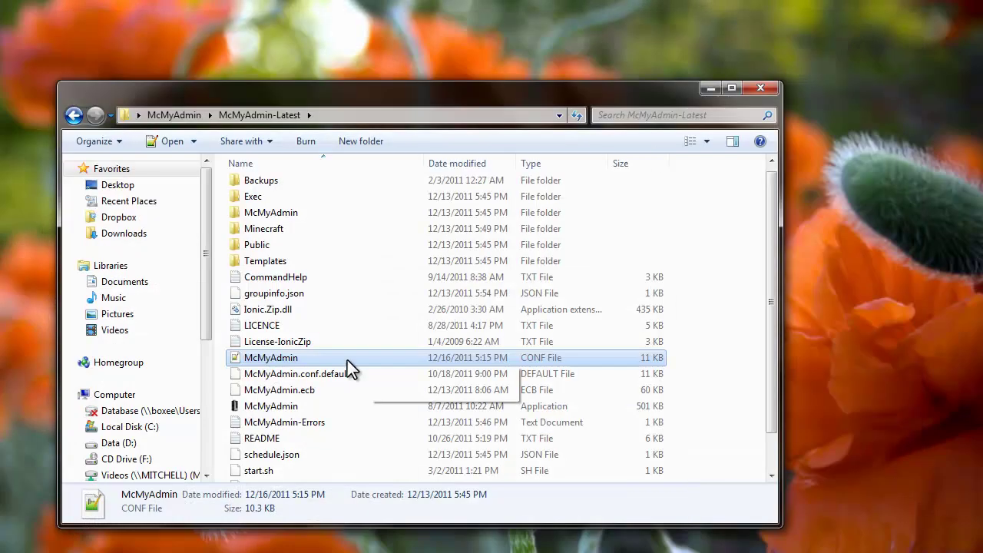
double_click(286, 408)
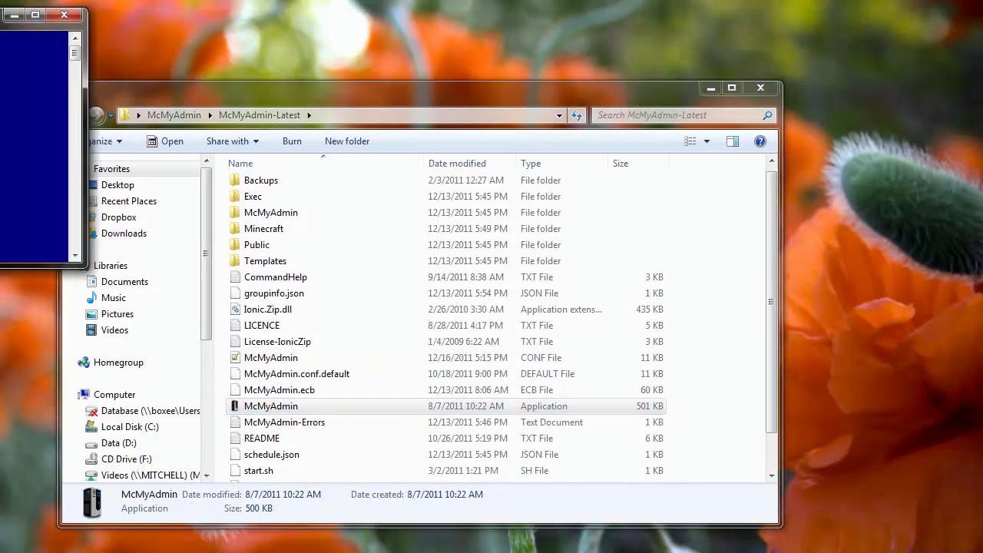
left_click_drag(377, 178, 423, 194)
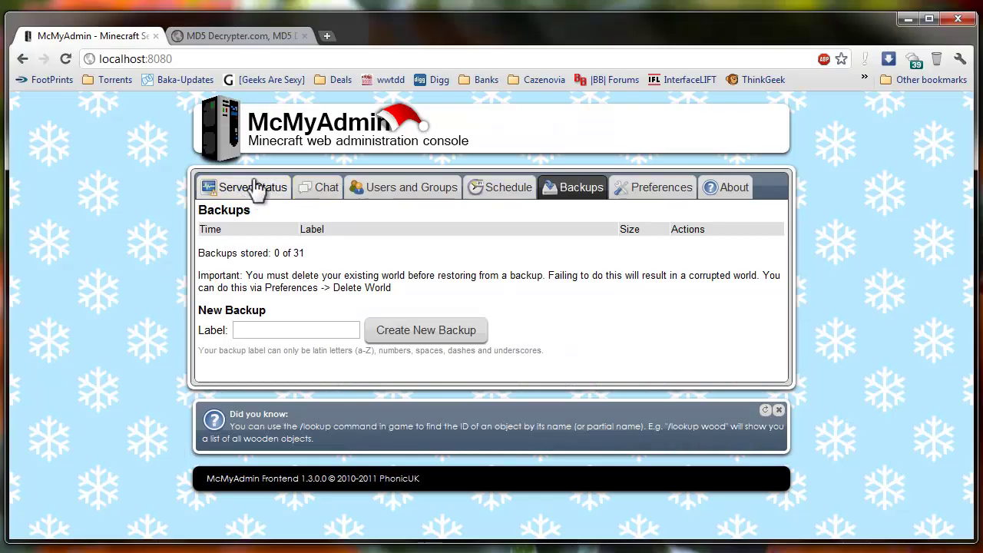
Confirm the Backups page now reads 0 of 31 backups stored
left_click(261, 188)
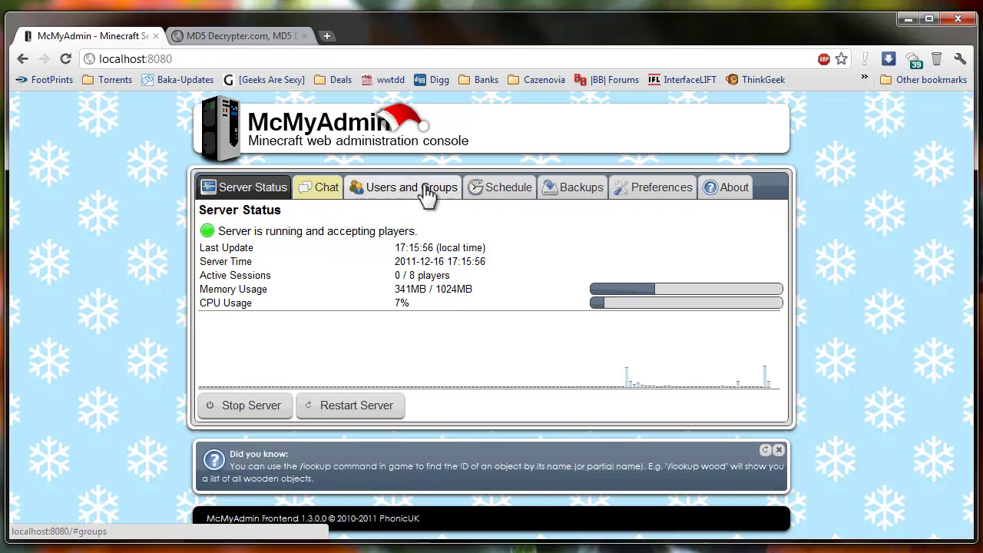
left_click(568, 191)
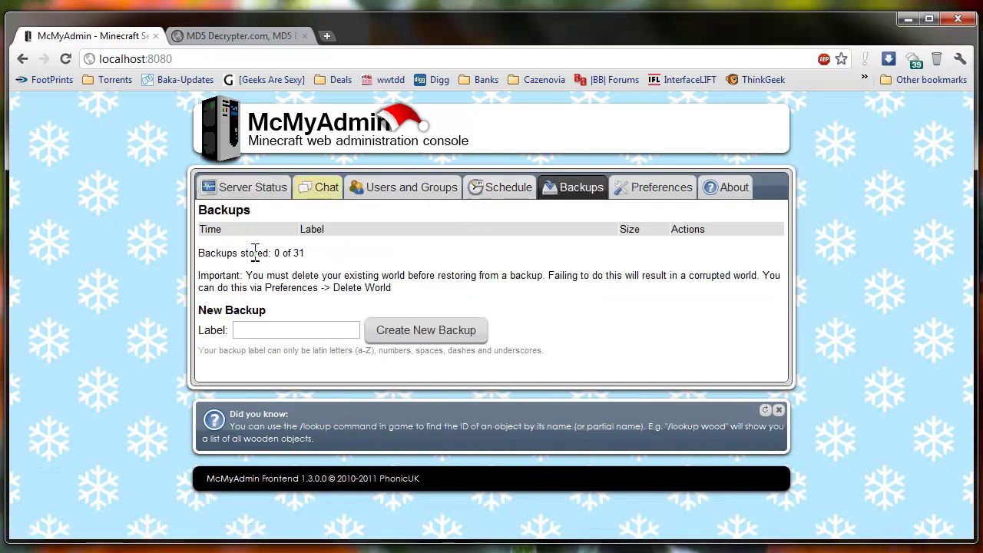
double_click(298, 253)
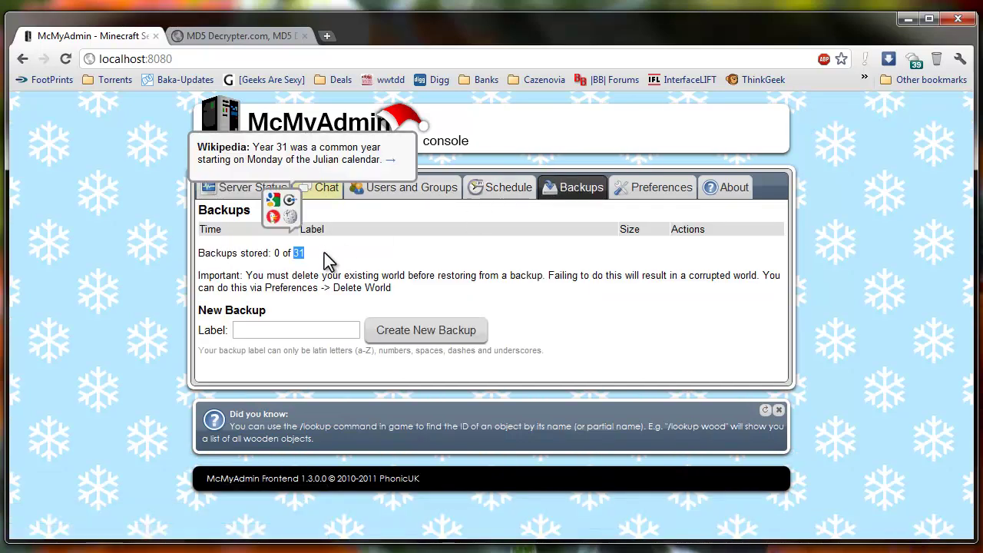
left_click(350, 268)
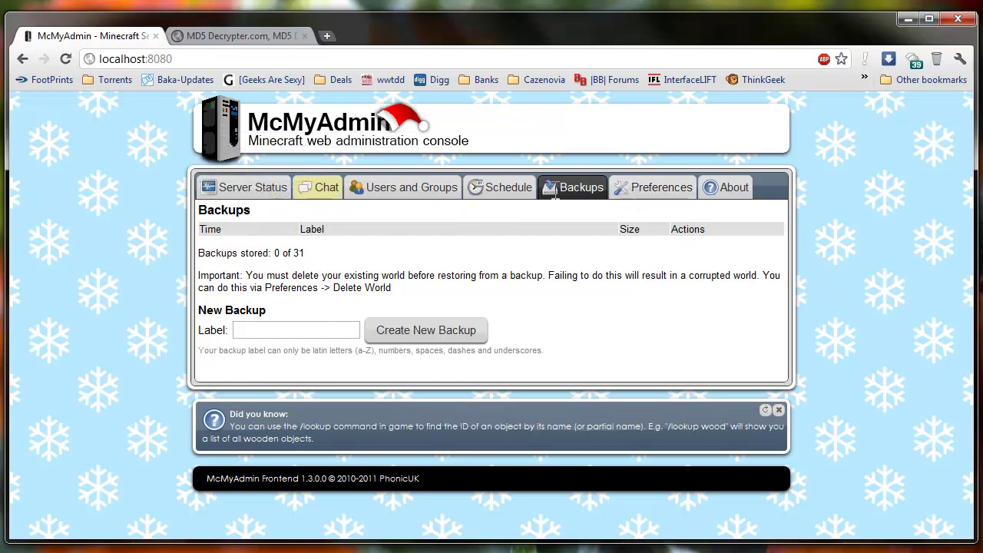
left_click(508, 193)
Add a schedule event that backs up the current world once per day at 20:00
scroll(444, 326, "down", 2)
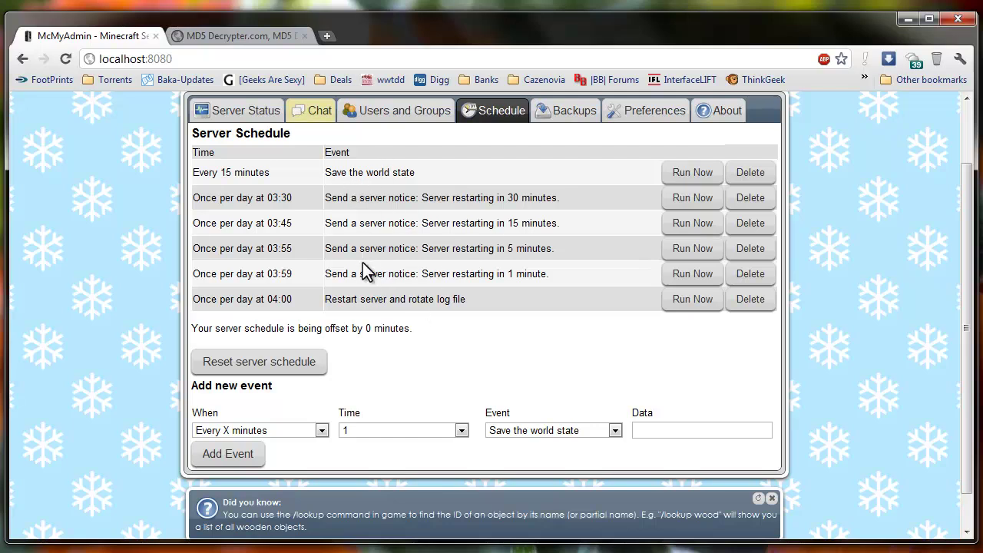
left_click(288, 433)
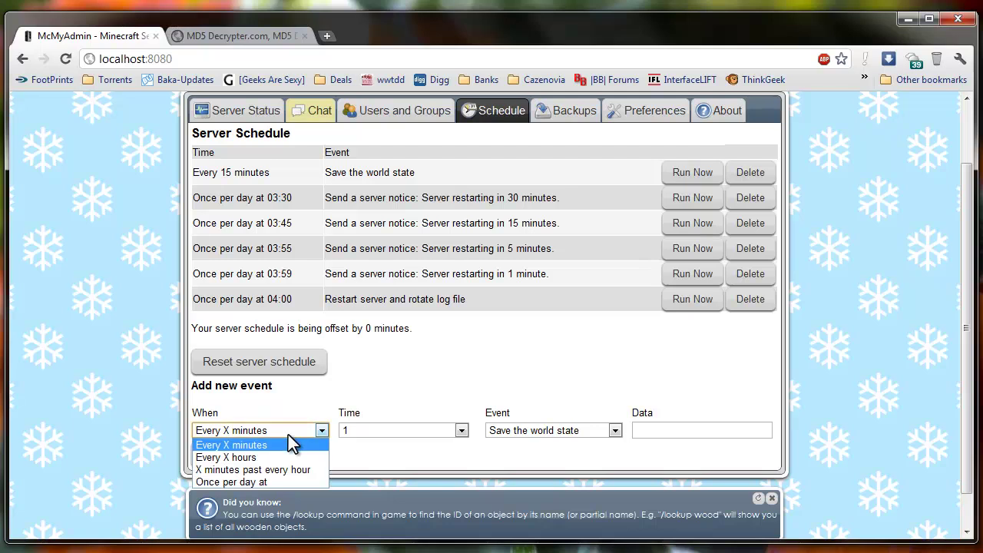
left_click(260, 483)
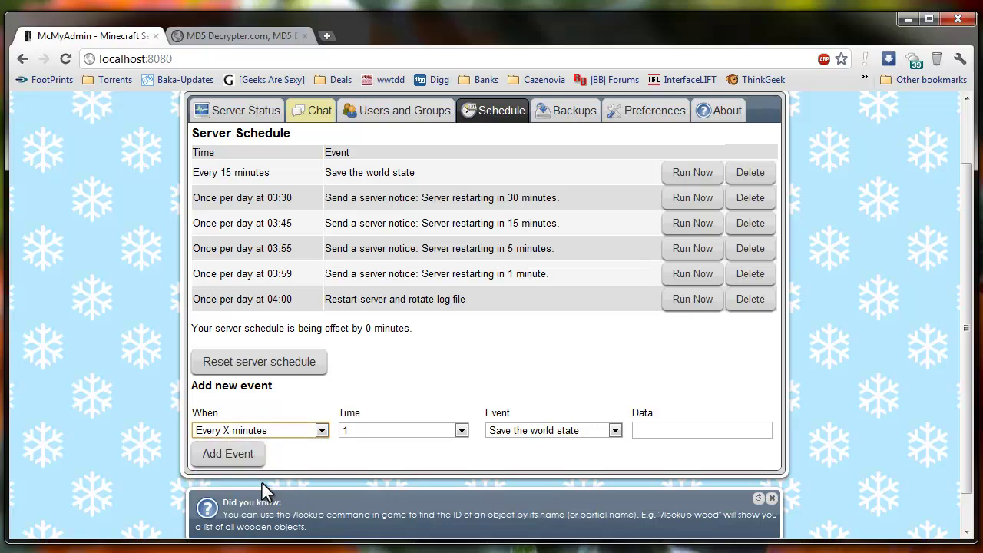
left_click(386, 431)
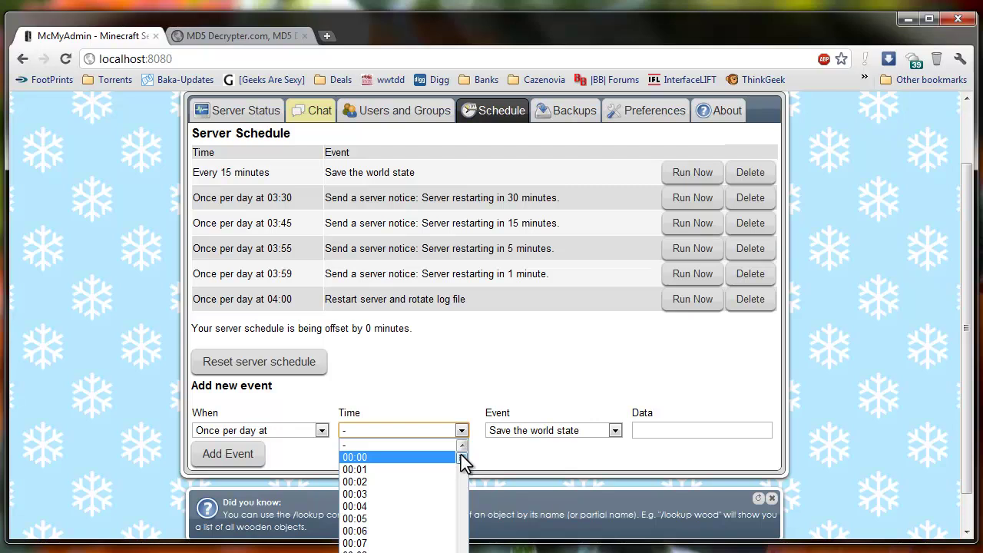
left_click_drag(462, 457, 461, 500)
left_click(361, 484)
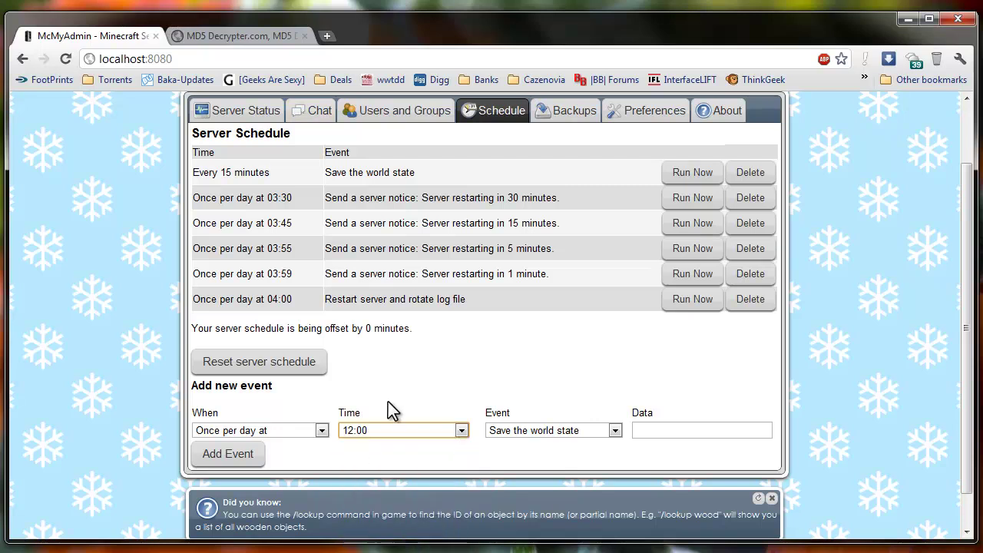
left_click(429, 431)
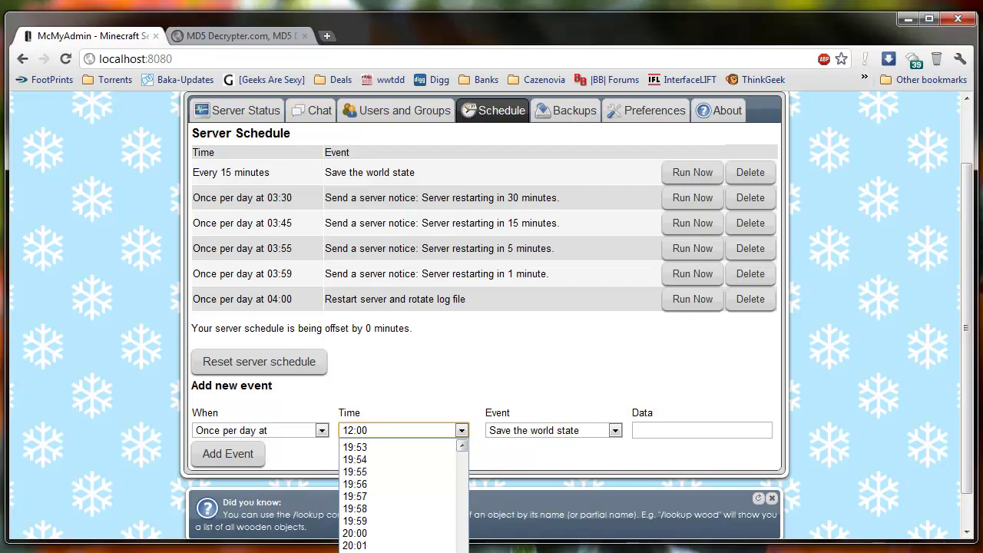
left_click(386, 467)
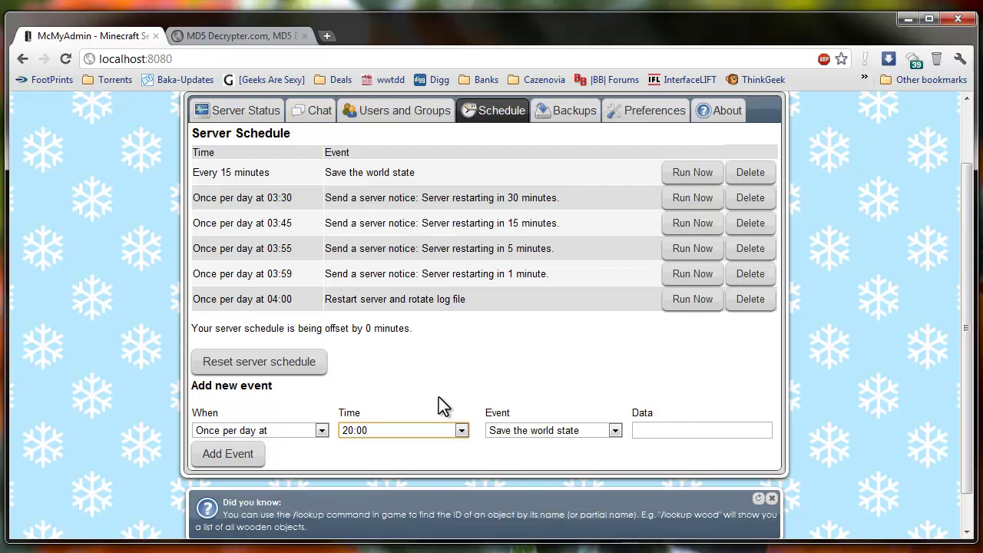
left_click(535, 431)
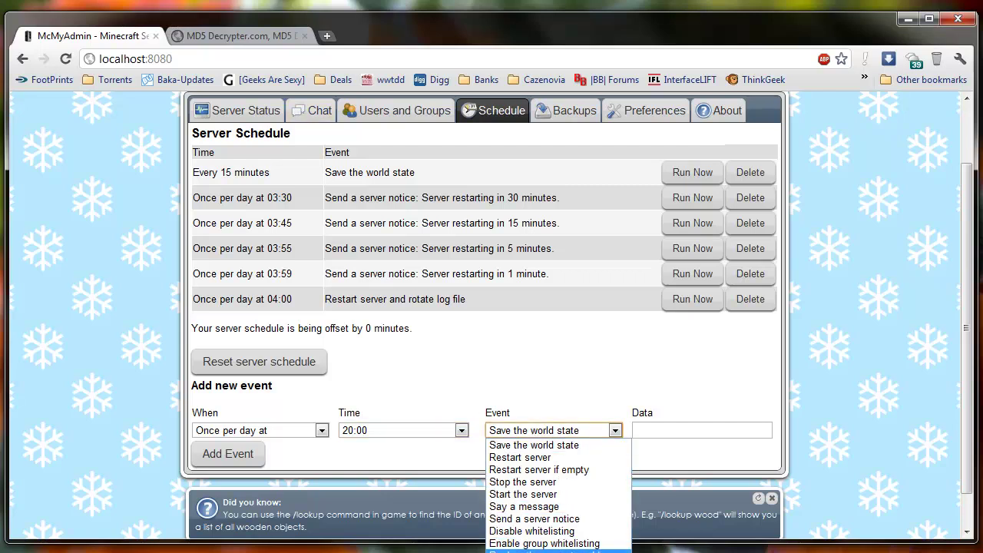
left_click(554, 549)
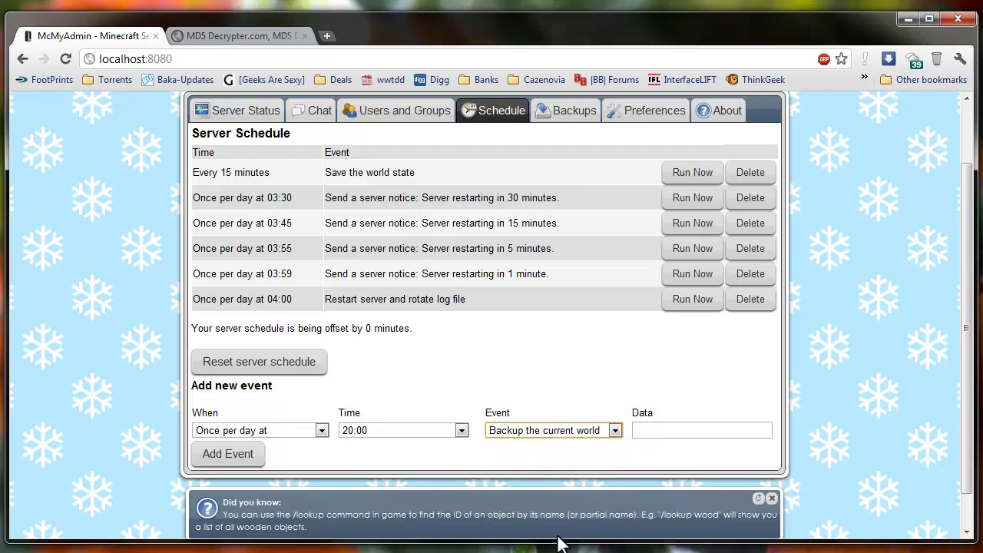
left_click(242, 453)
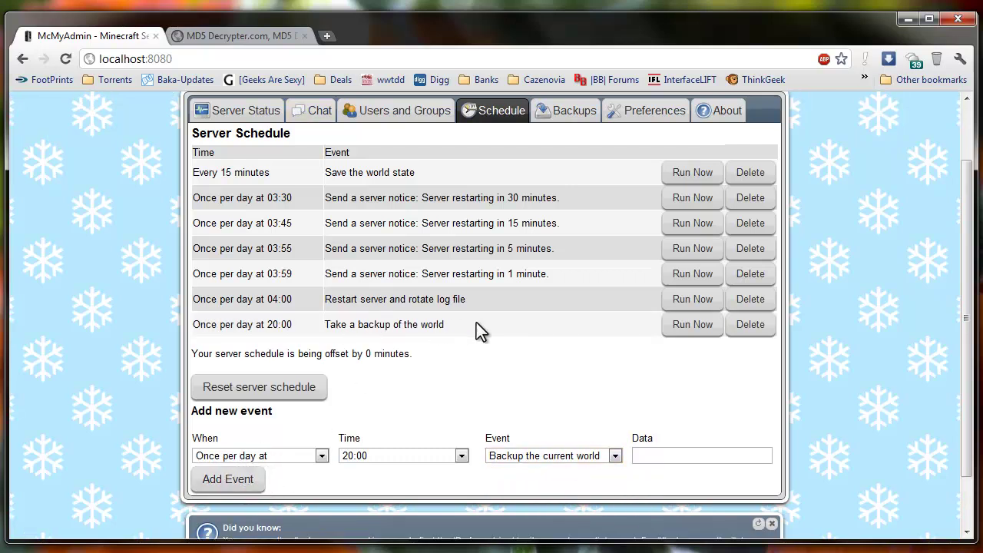
Set up a once-per-day server notice event timed at 19:55
left_click(318, 454)
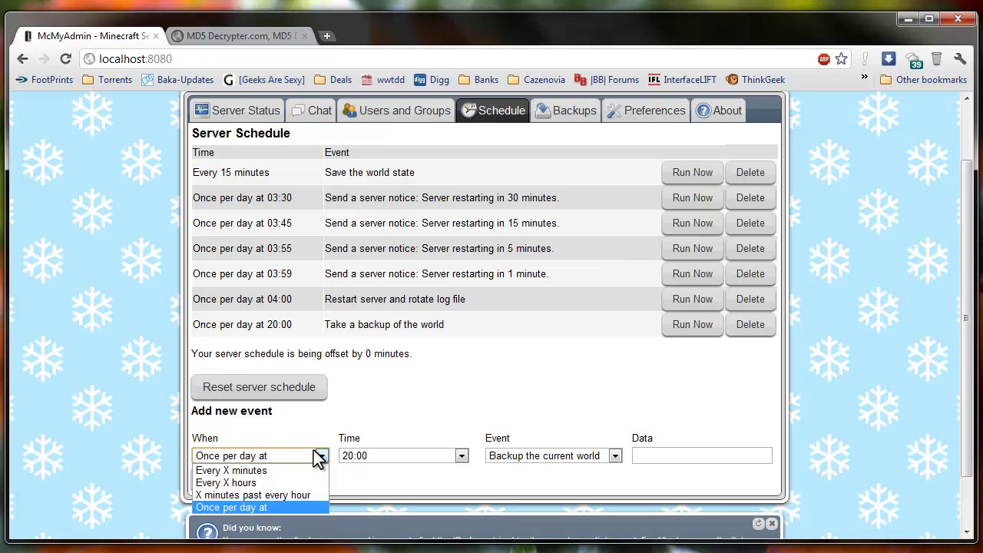
left_click(318, 455)
left_click(510, 454)
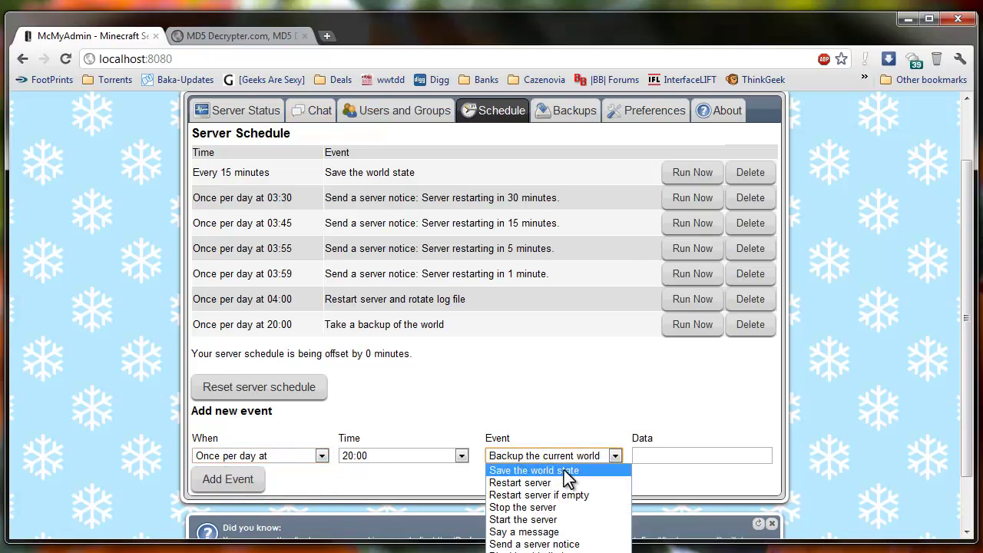
left_click(549, 544)
left_click(652, 457)
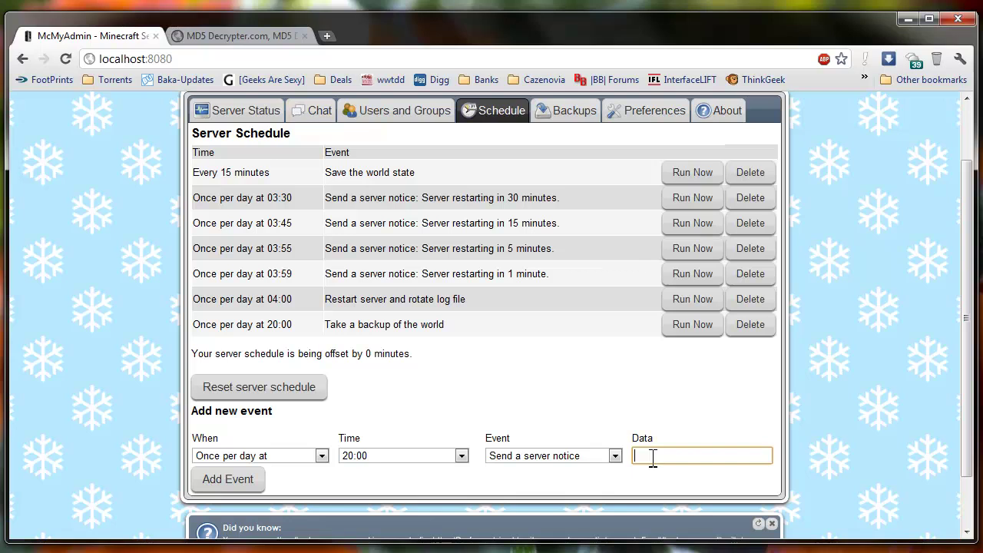
left_click(408, 458)
scroll(406, 473, "up", 3)
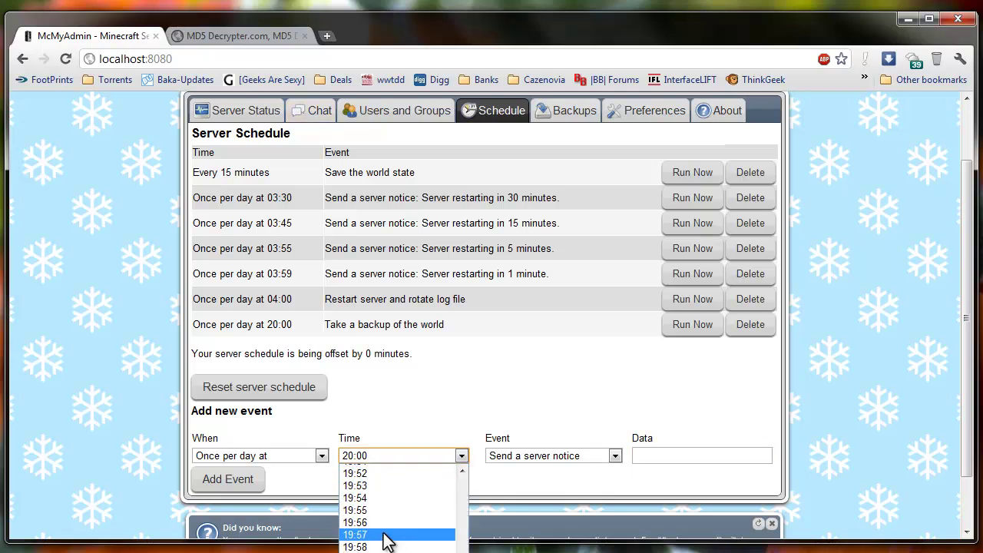
left_click(378, 510)
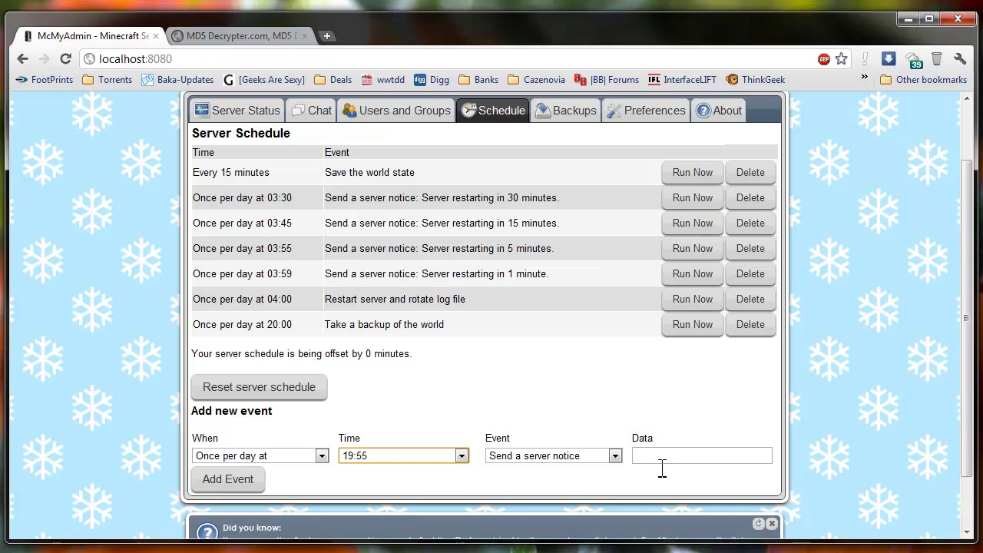
Enter the message 'Backing up world state in 5 minutes' and add the notice to the schedule
left_click(658, 457)
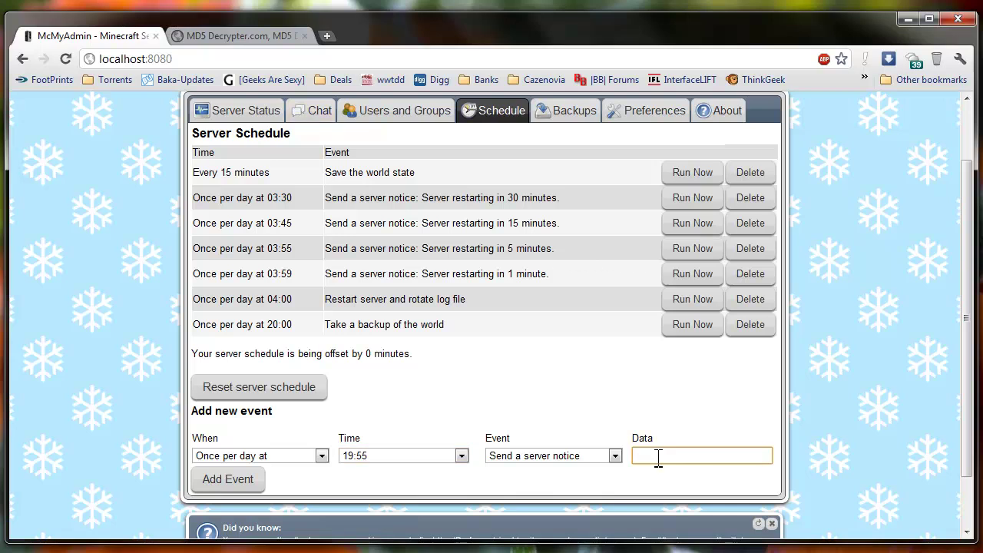
type("Backing Up")
key("BackSpace")
type("up world state in 5 minutes")
left_click(234, 483)
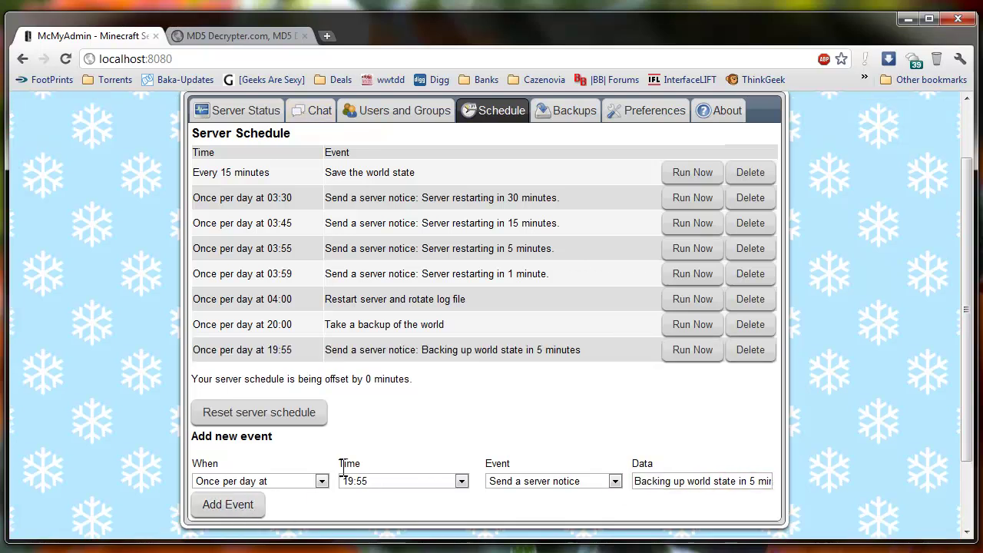
Add a daily 19:59 server notice reading 'Backing up world in 1 minute'
left_click(384, 481)
key("Down")
key("Down")
key("Down")
key("Down")
key("Return")
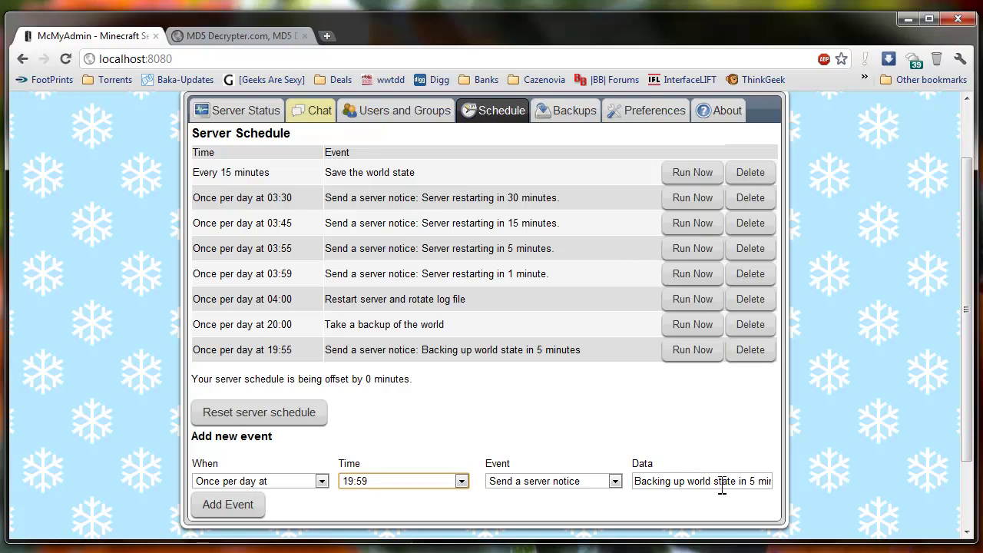
left_click_drag(715, 483, 780, 484)
type("in 1 minute")
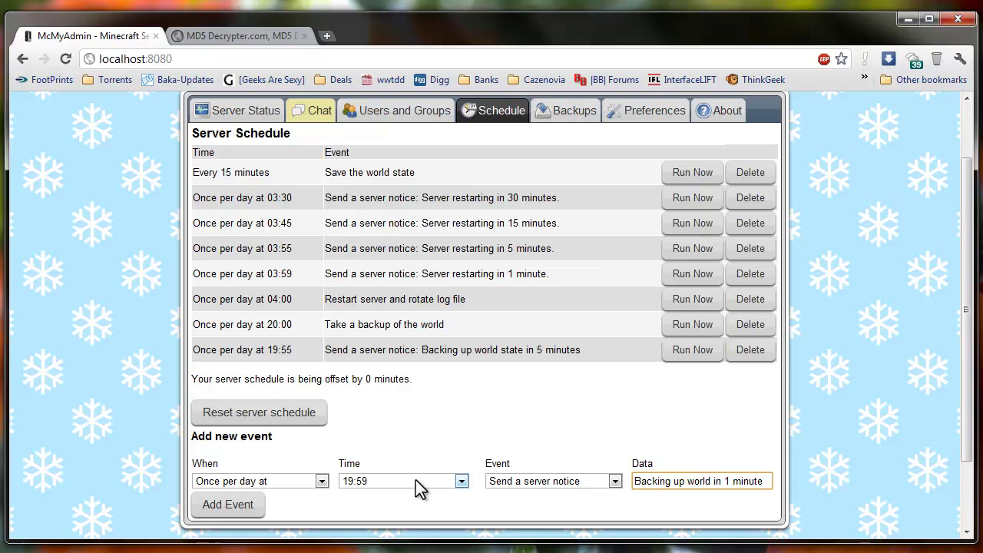
left_click(240, 508)
Prepare a 20:00 notice, replacing the countdown wording with '. Prepare for lag.'
left_click(375, 508)
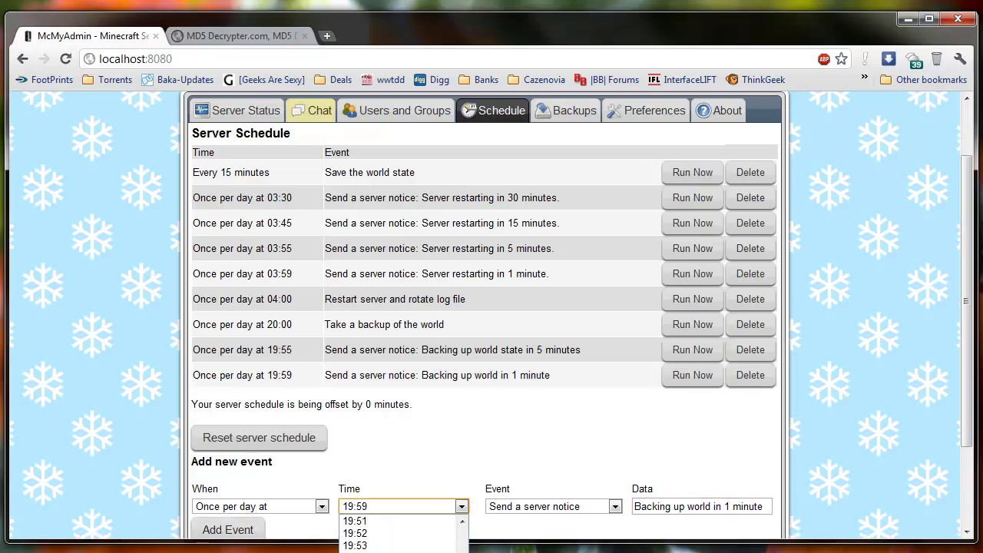
key("Down")
key("Return")
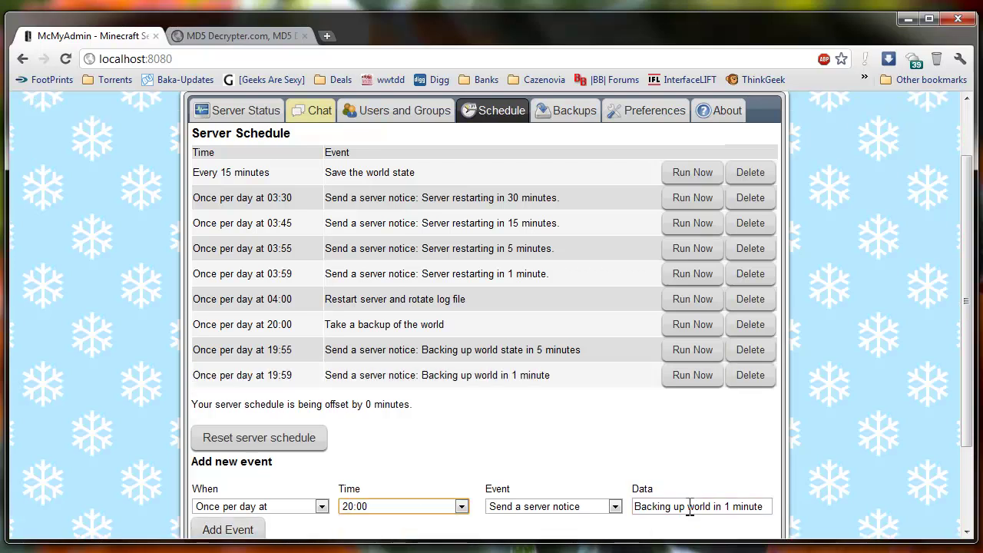
left_click_drag(715, 508, 796, 503)
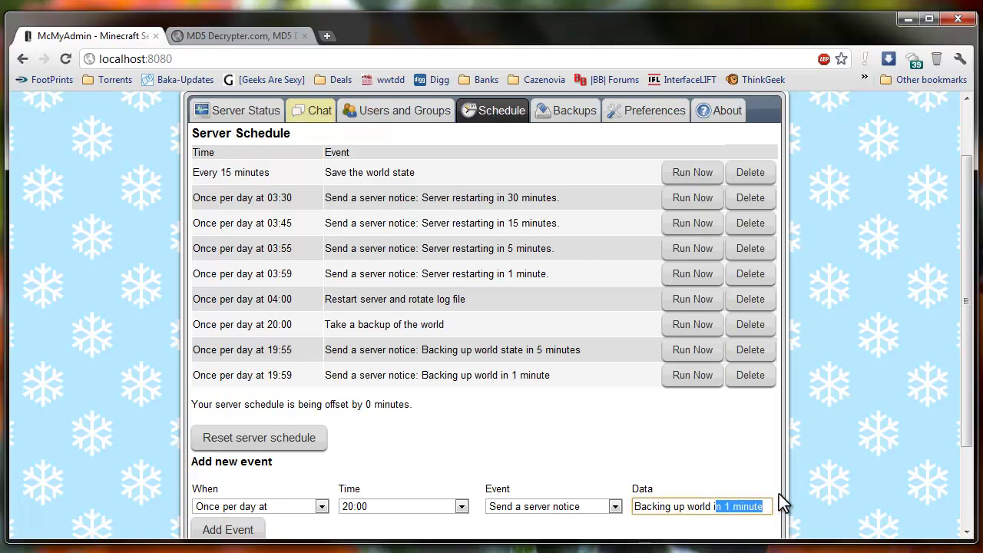
key("BackSpace")
key("BackSpace")
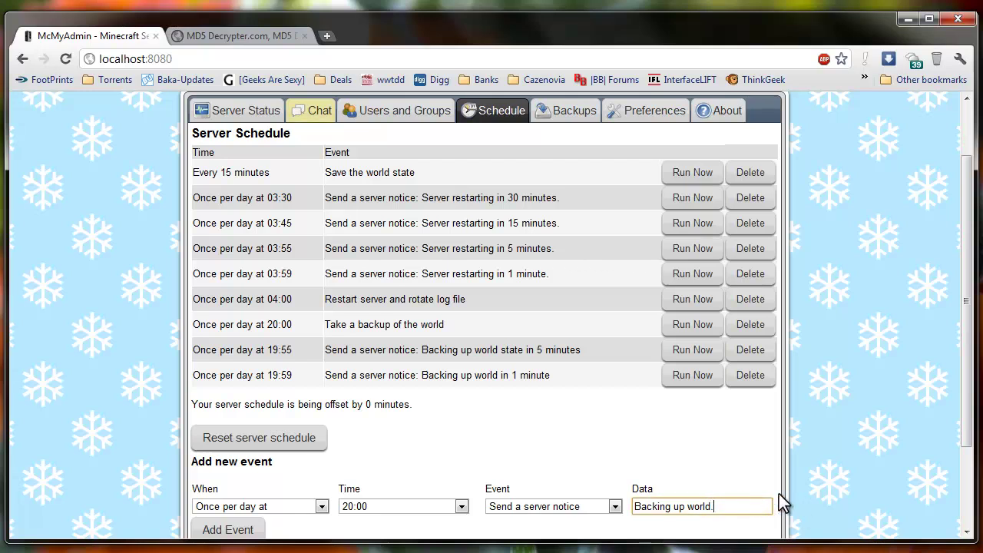
type(". Prepare for lag.")
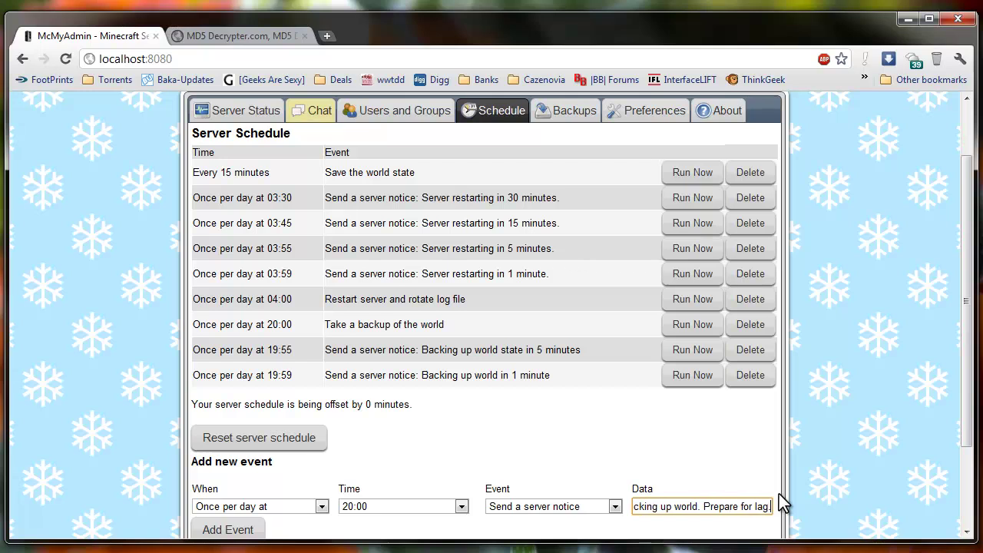
Add the 20:00 'Backing up world. Prepare for lag.' notice and review the scheduled warnings
left_click(247, 528)
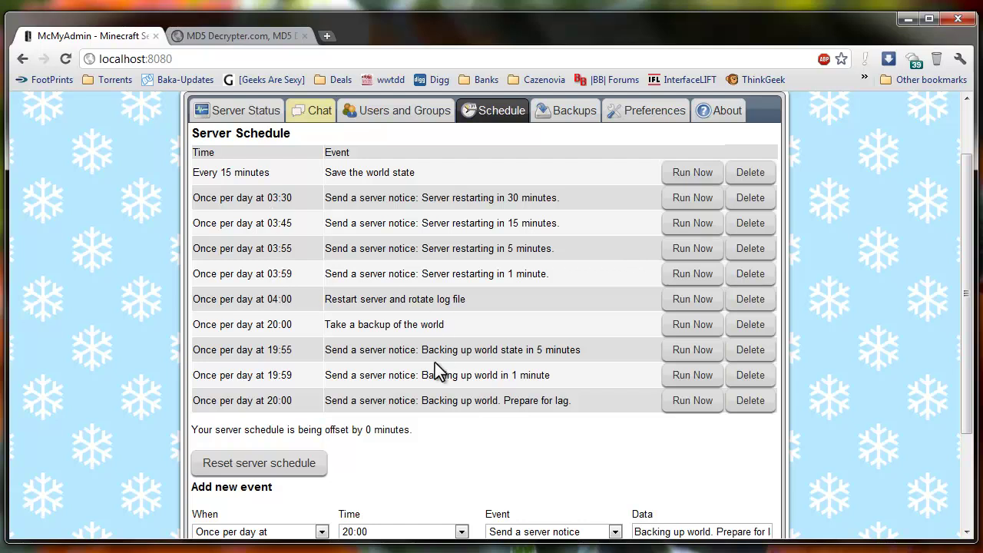
scroll(434, 363, "down", 1)
scroll(429, 367, "up", 1)
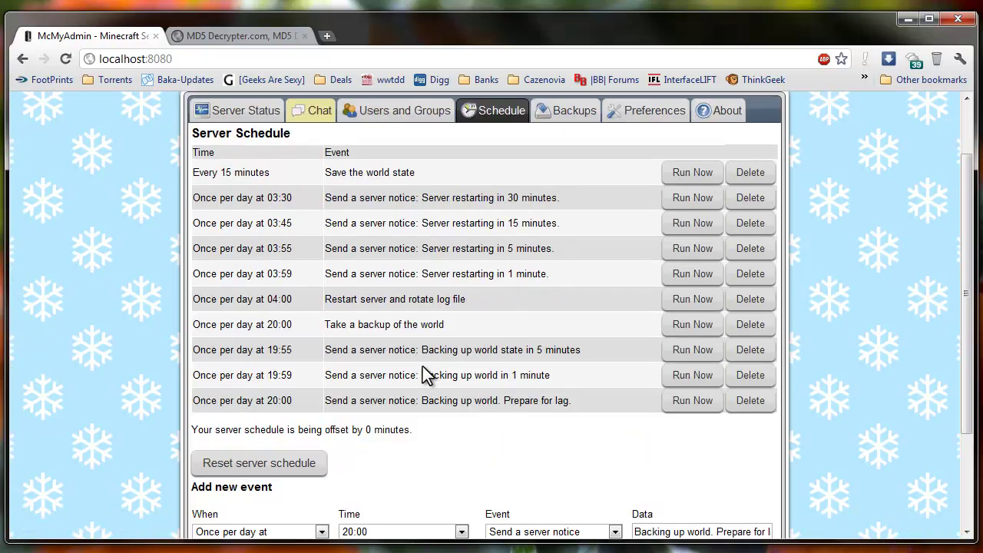
triple_click(573, 403)
left_click_drag(590, 406, 507, 405)
left_click(586, 399)
Scroll through the server log on the Chat page, then minimize the browser
left_click(398, 112)
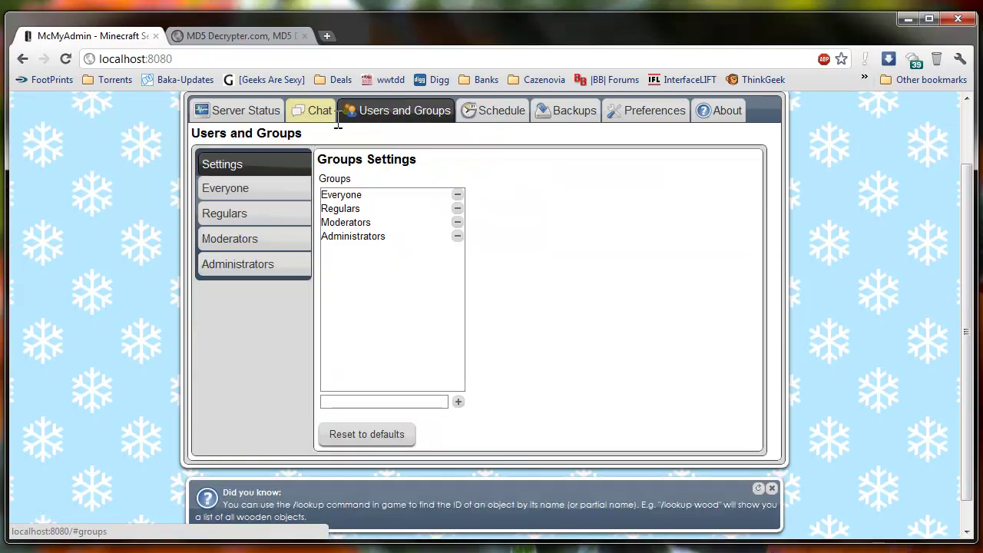
left_click(315, 119)
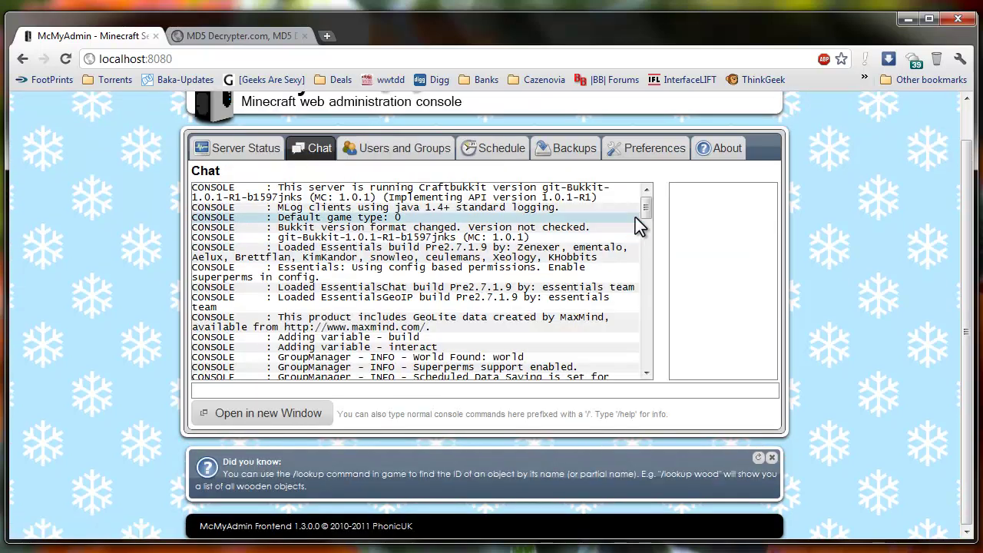
left_click_drag(643, 205, 647, 364)
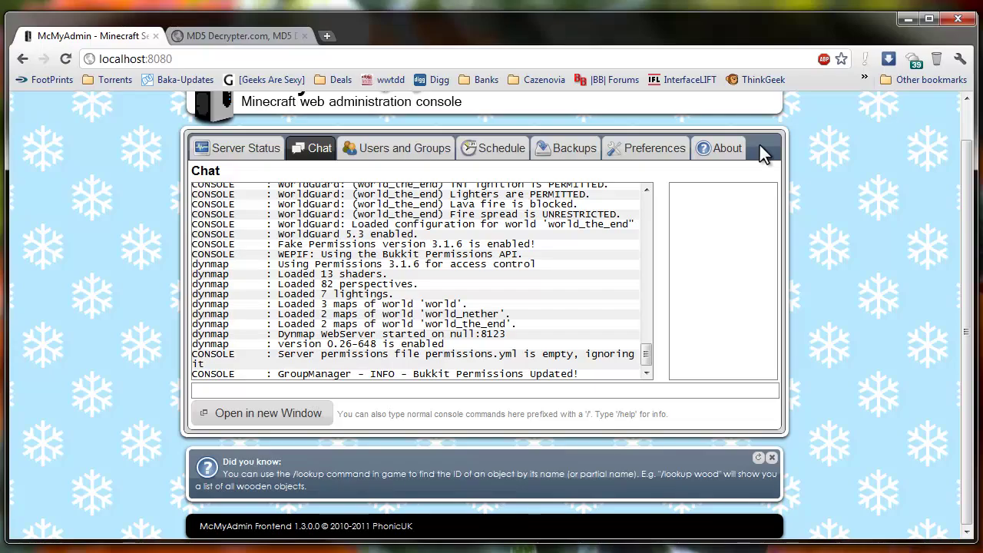
left_click(908, 18)
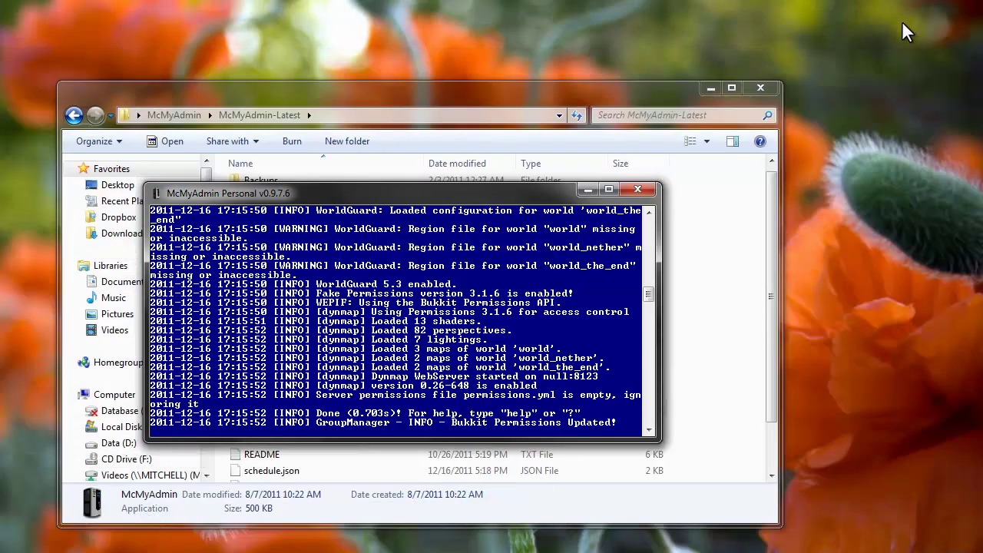
Minimize the server console, then view the Minecraft folder and its Logs folder before returning to Minecraft
left_click(586, 189)
left_click(733, 369)
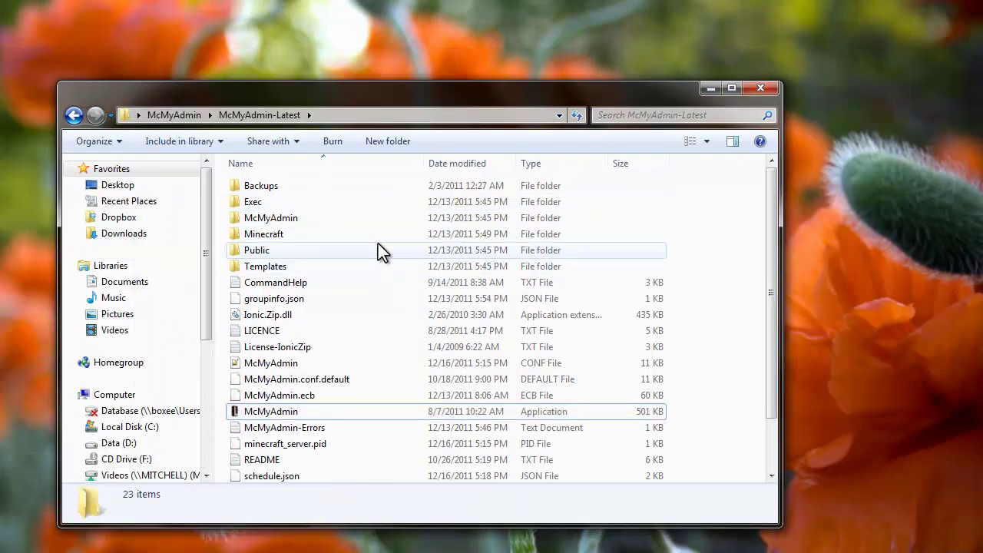
double_click(311, 238)
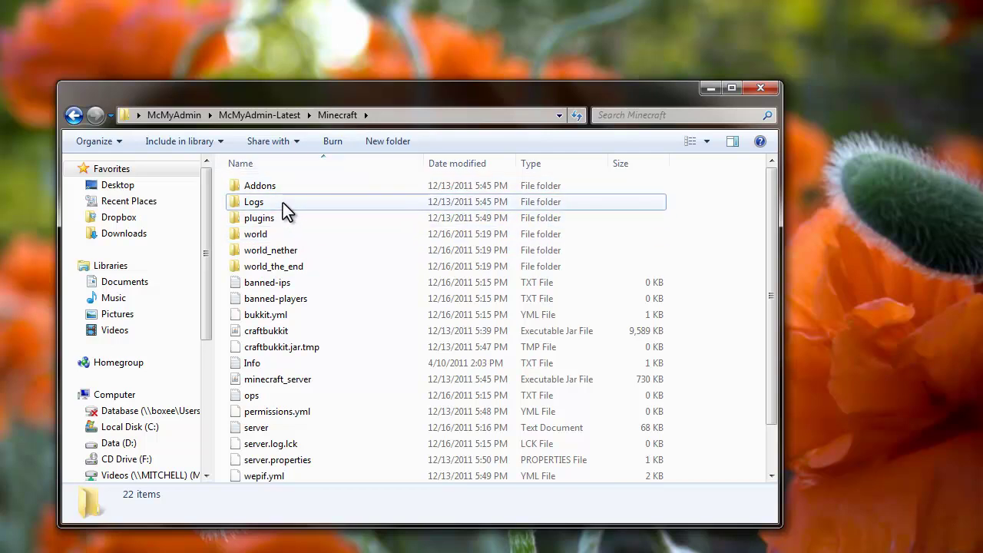
double_click(283, 203)
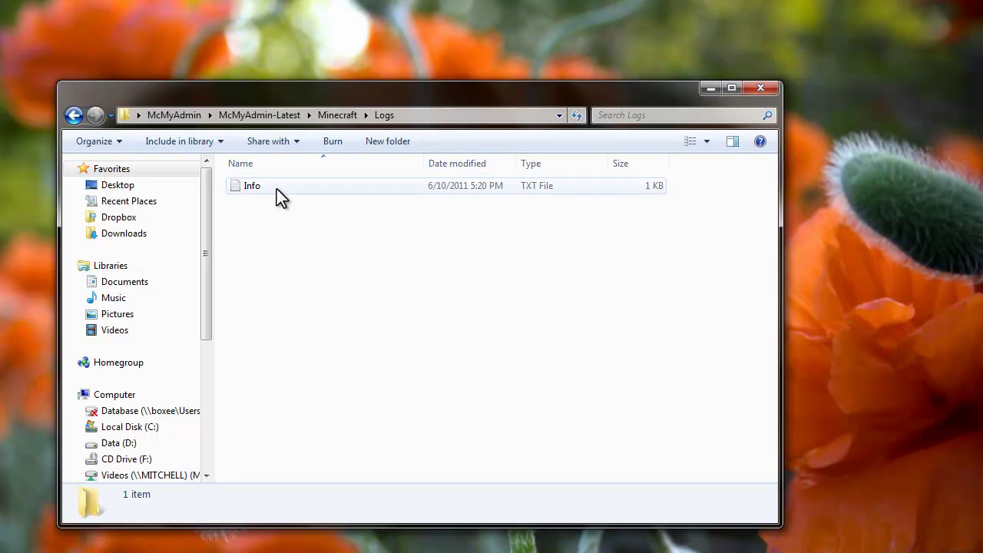
left_click(74, 115)
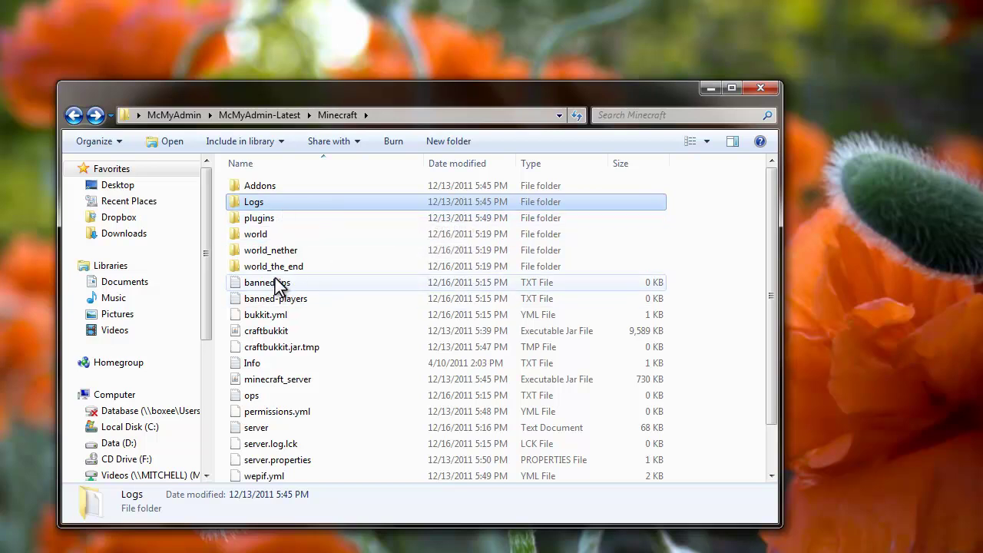
Open the empty banned-players.txt in Notepad++, accepting the first reload prompt and declining the second
double_click(295, 299)
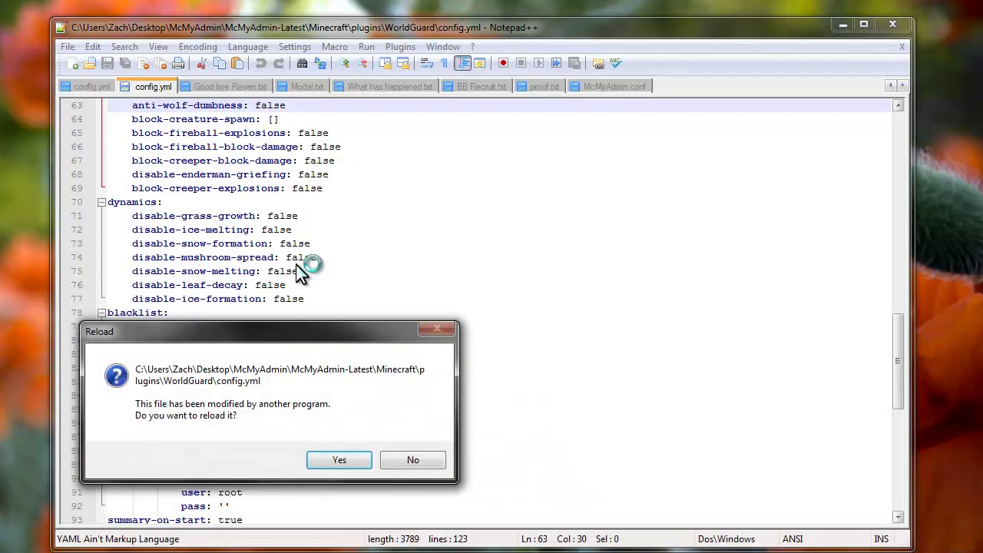
left_click(363, 461)
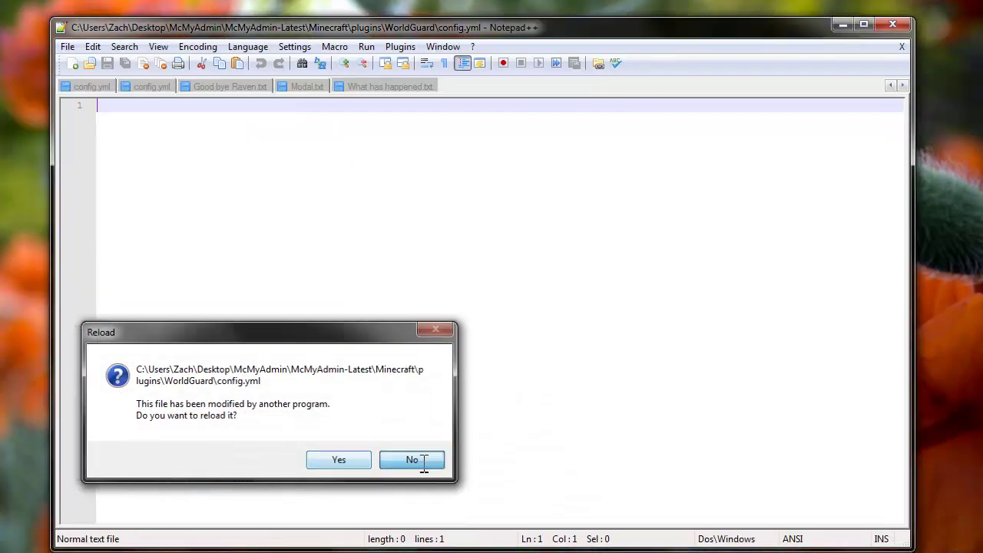
left_click(414, 460)
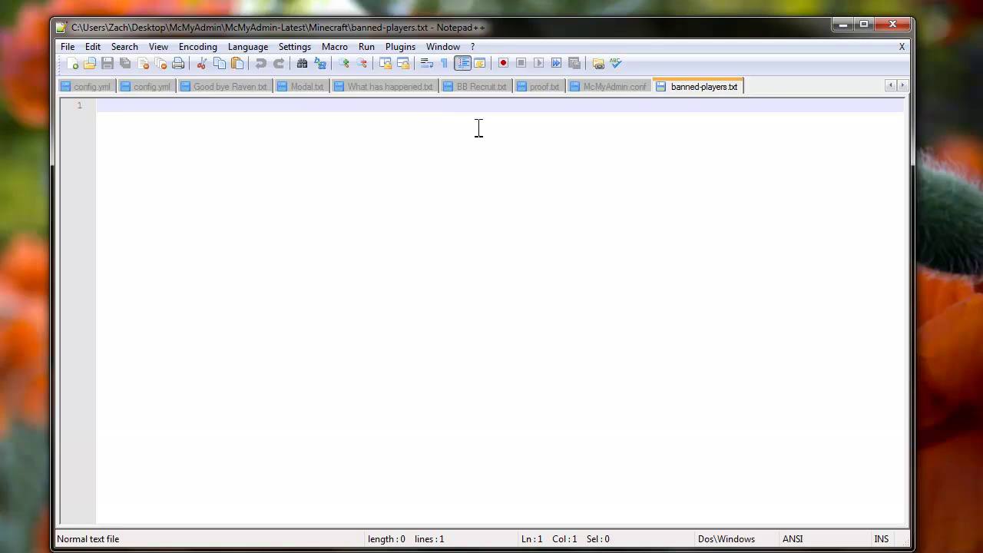
left_click(841, 26)
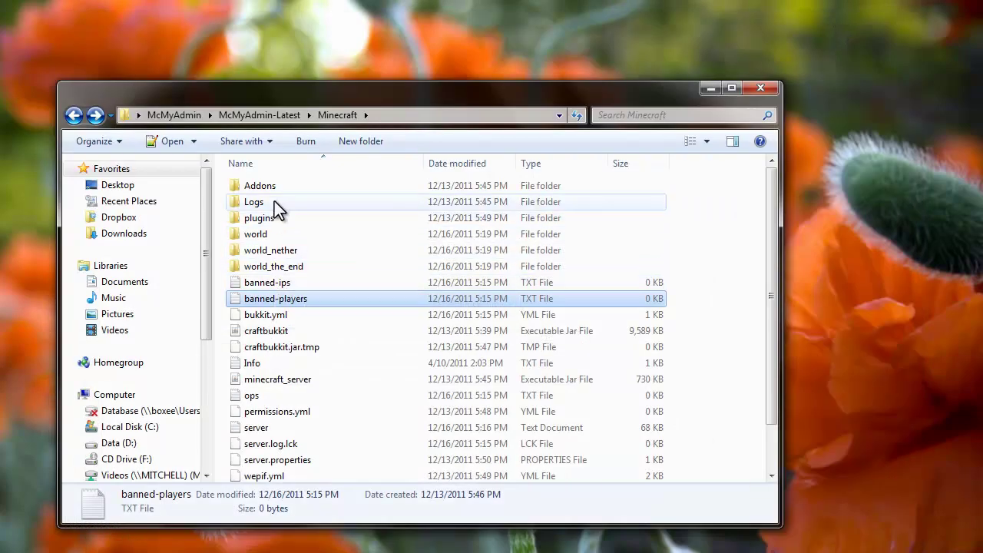
View the empty banned-ips.txt in Notepad++, then return to the Minecraft folder listing
double_click(289, 283)
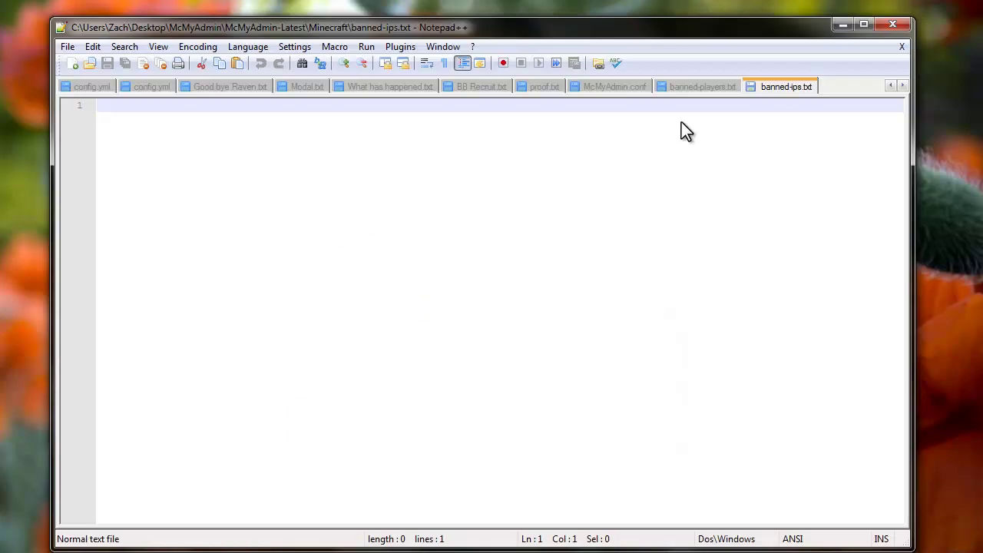
left_click(841, 26)
scroll(316, 351, "down", 1)
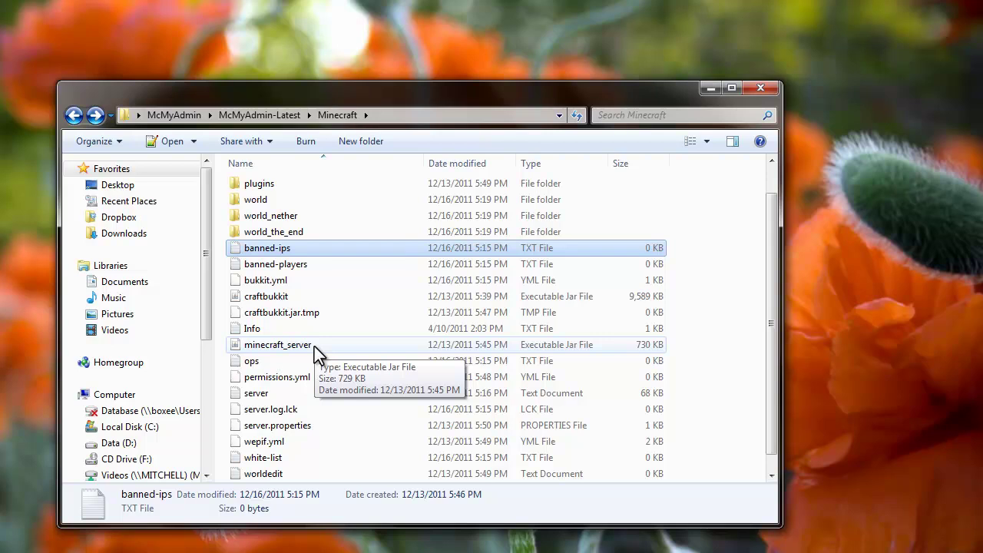
scroll(307, 292, "up", 1)
Go into world\players and open the single player .dat file with Notepad++
left_click(273, 233)
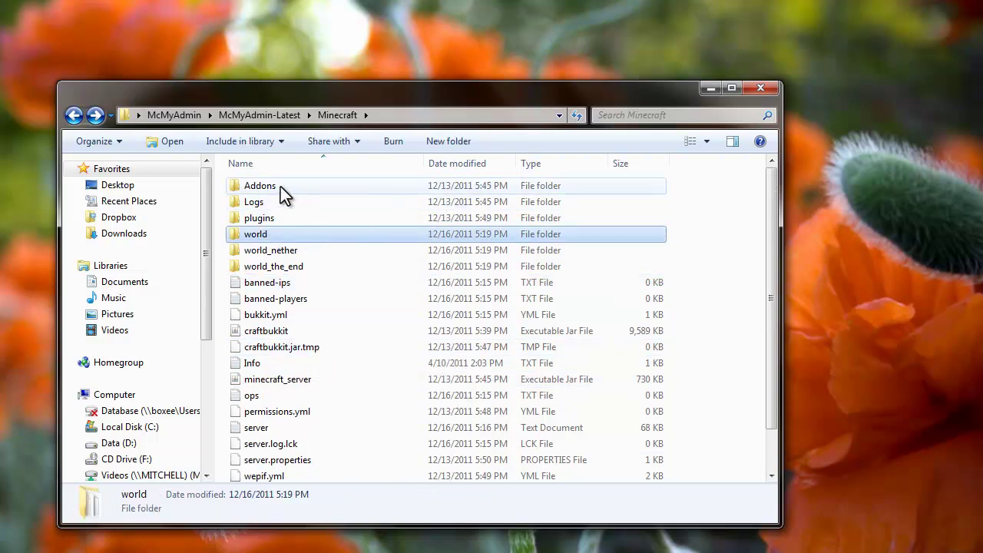
left_click(280, 187)
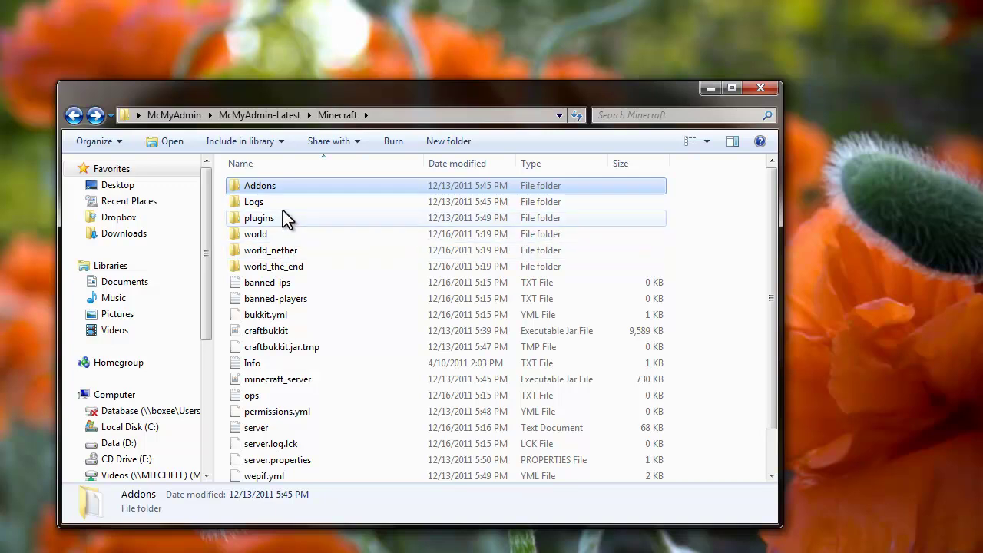
double_click(273, 234)
double_click(269, 218)
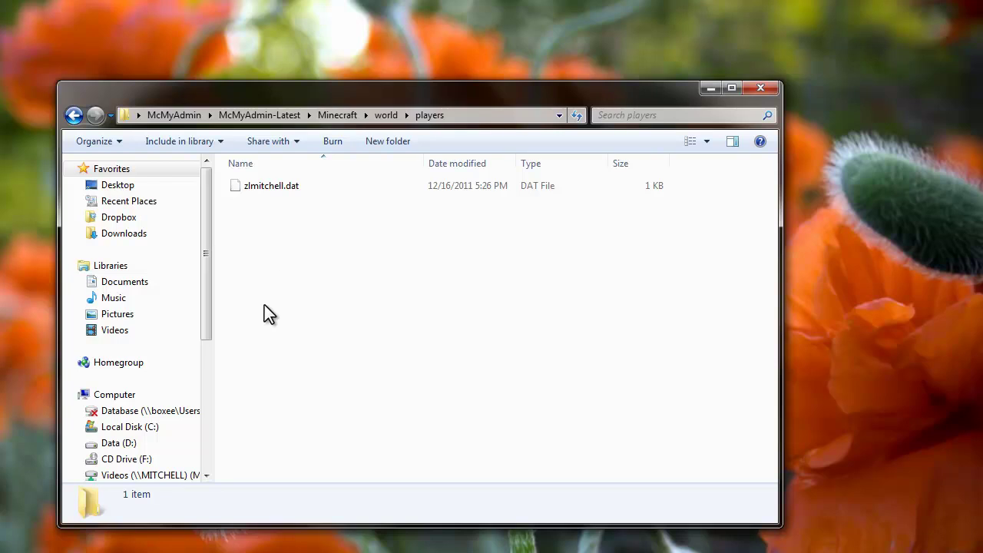
right_click(257, 188)
left_click(305, 246)
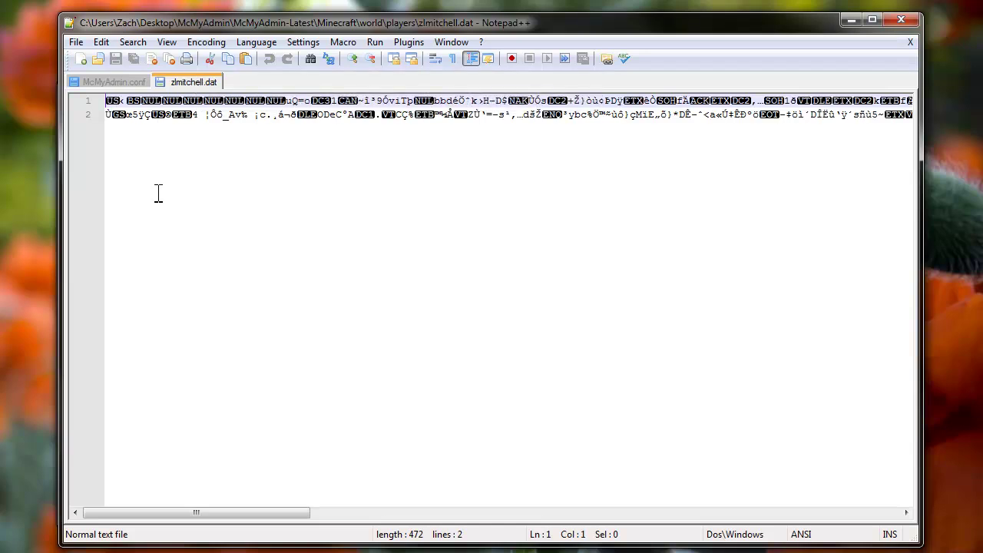
Close the unreadable player .dat file in Notepad++ and get back to the players folder
right_click(184, 82)
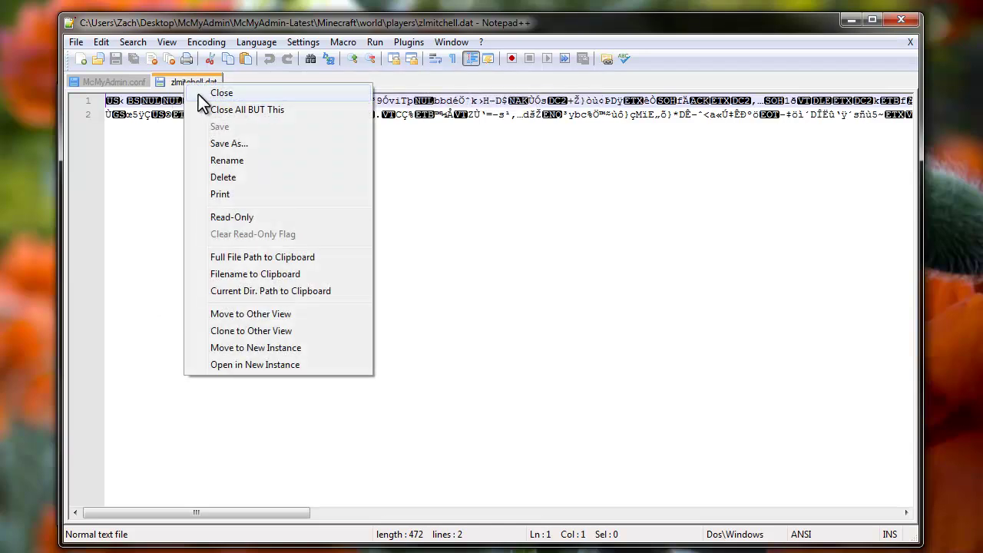
left_click(252, 89)
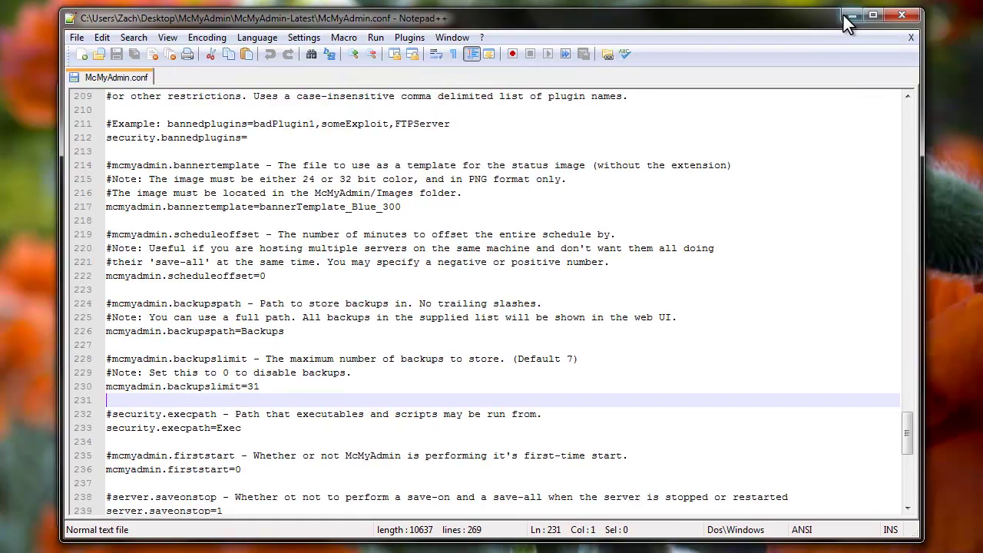
left_click(849, 15)
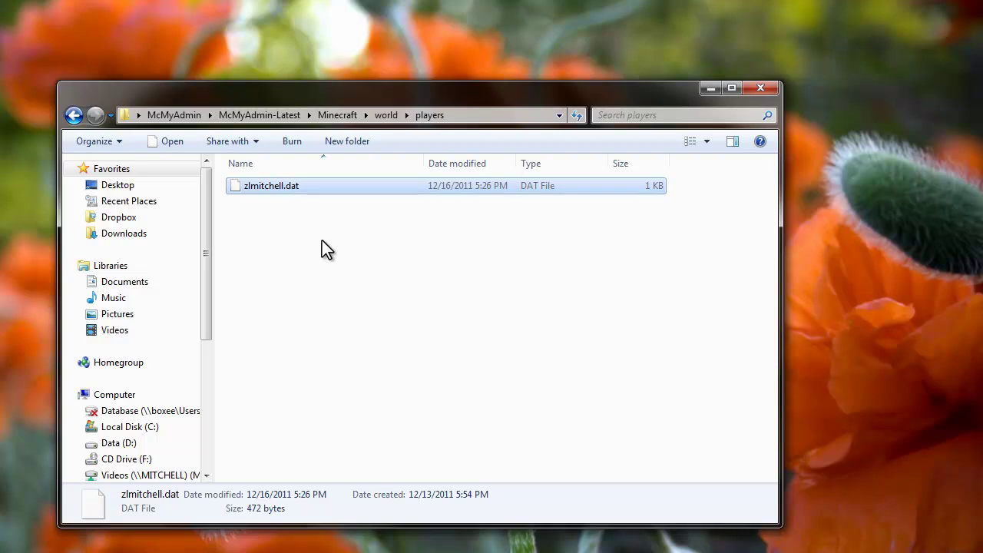
Navigate back through world and Minecraft up to the McMyAdmin-Latest folder
left_click(73, 115)
left_click(74, 115)
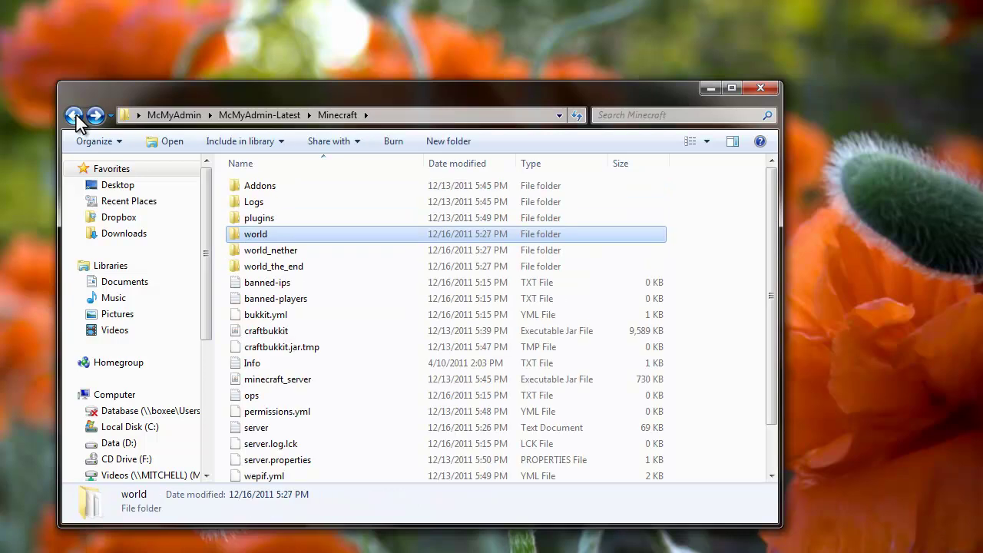
left_click(74, 116)
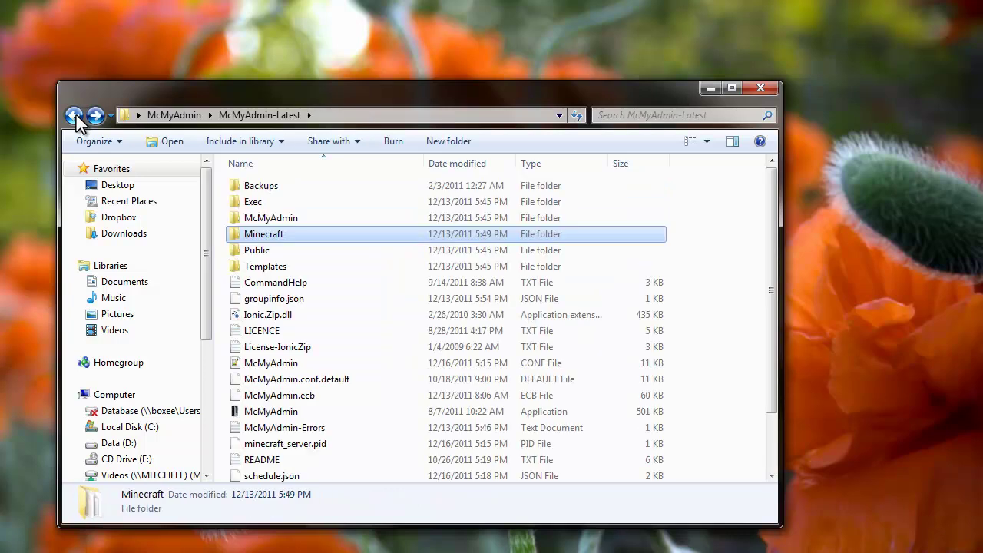